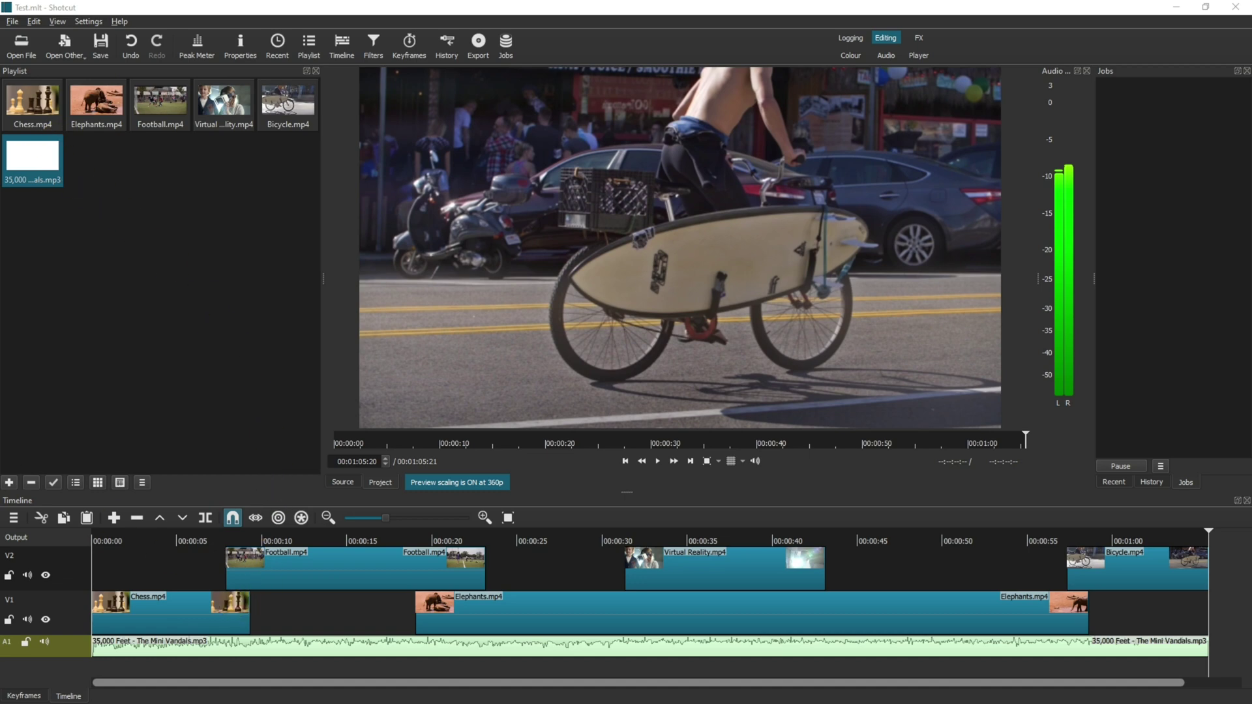
Step: Create a new folder named videos inside the Test folder
{"action": "key", "text": "alt+Tab"}
{"action": "left_click_drag", "start_coordinate": [529, 252], "coordinate": [728, 149]}
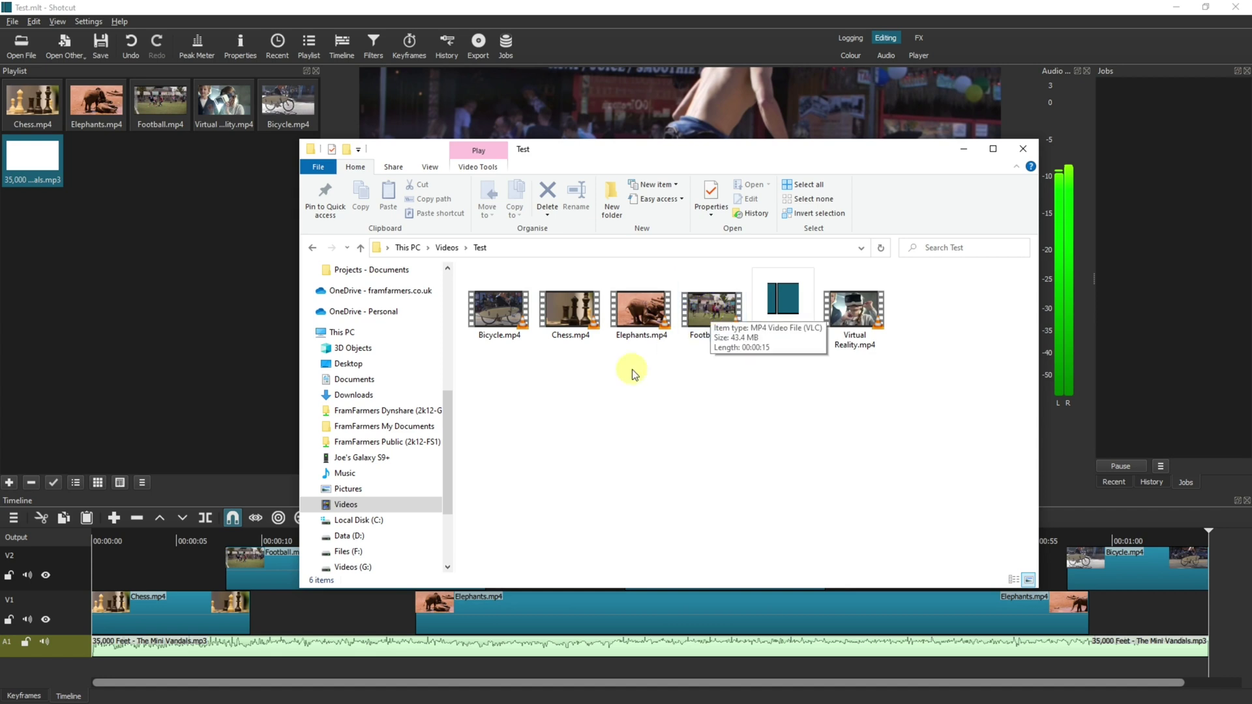
{"action": "right_click", "coordinate": [580, 391]}
{"action": "mouse_move", "coordinate": [685, 622]}
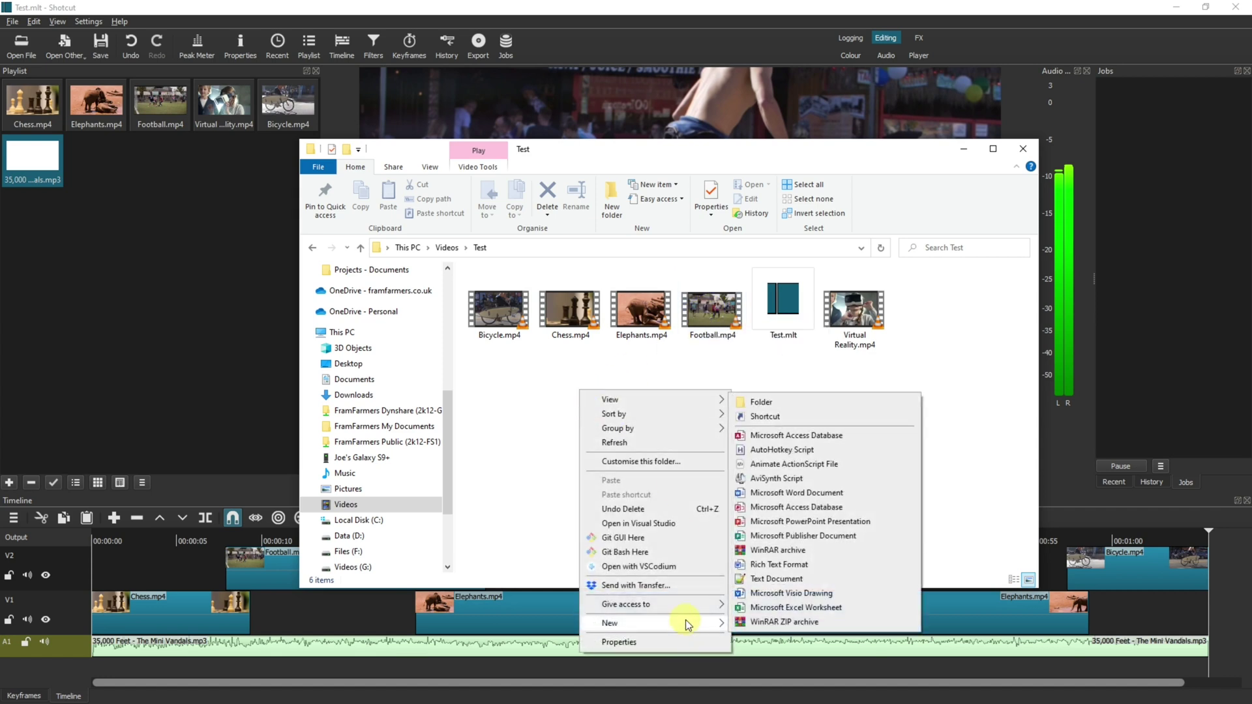
{"action": "left_click", "coordinate": [761, 403]}
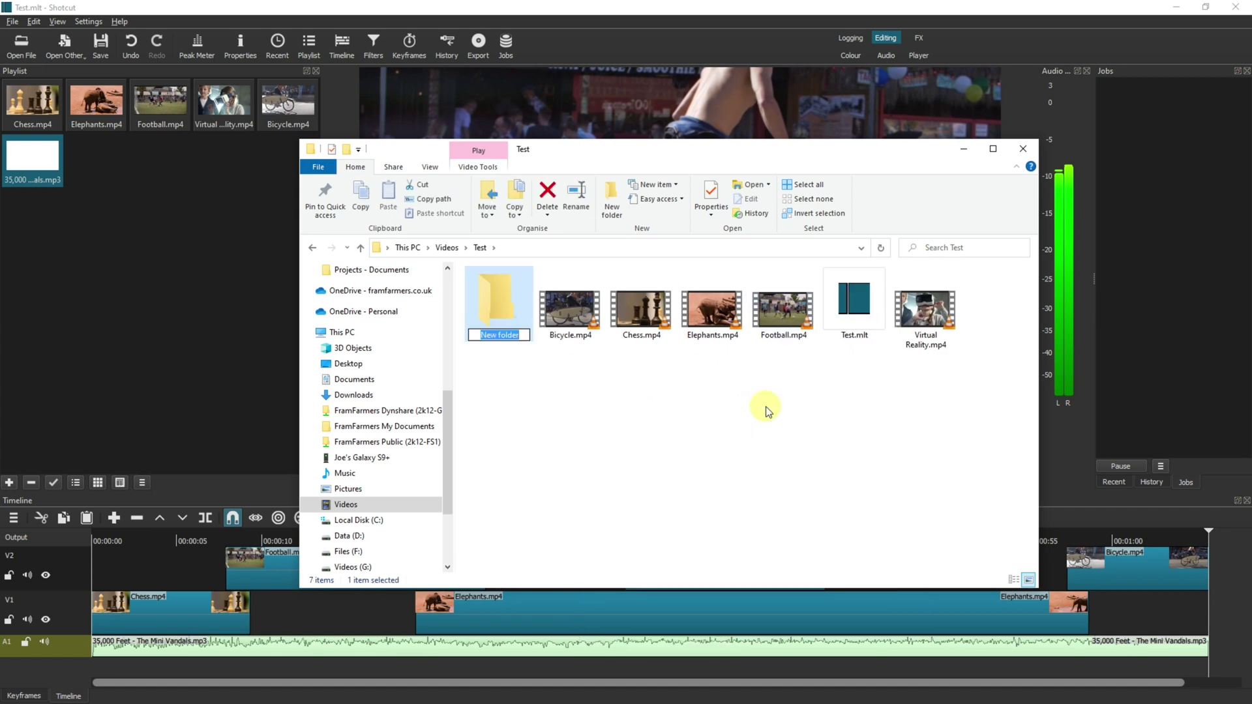
{"action": "type", "text": "videos"}
{"action": "key", "text": "Return"}
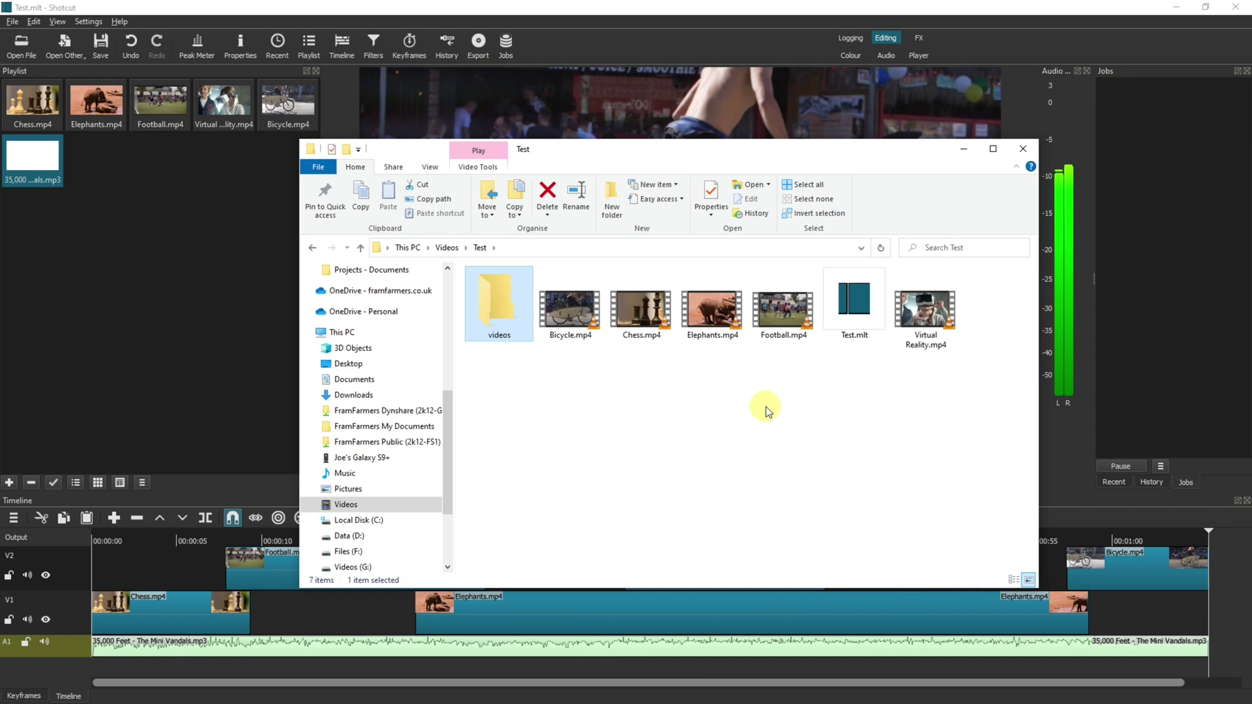
Step: Move Bicycle.mp4 into the videos folder, retrying past the file-in-use warning
{"action": "left_click", "coordinate": [575, 336]}
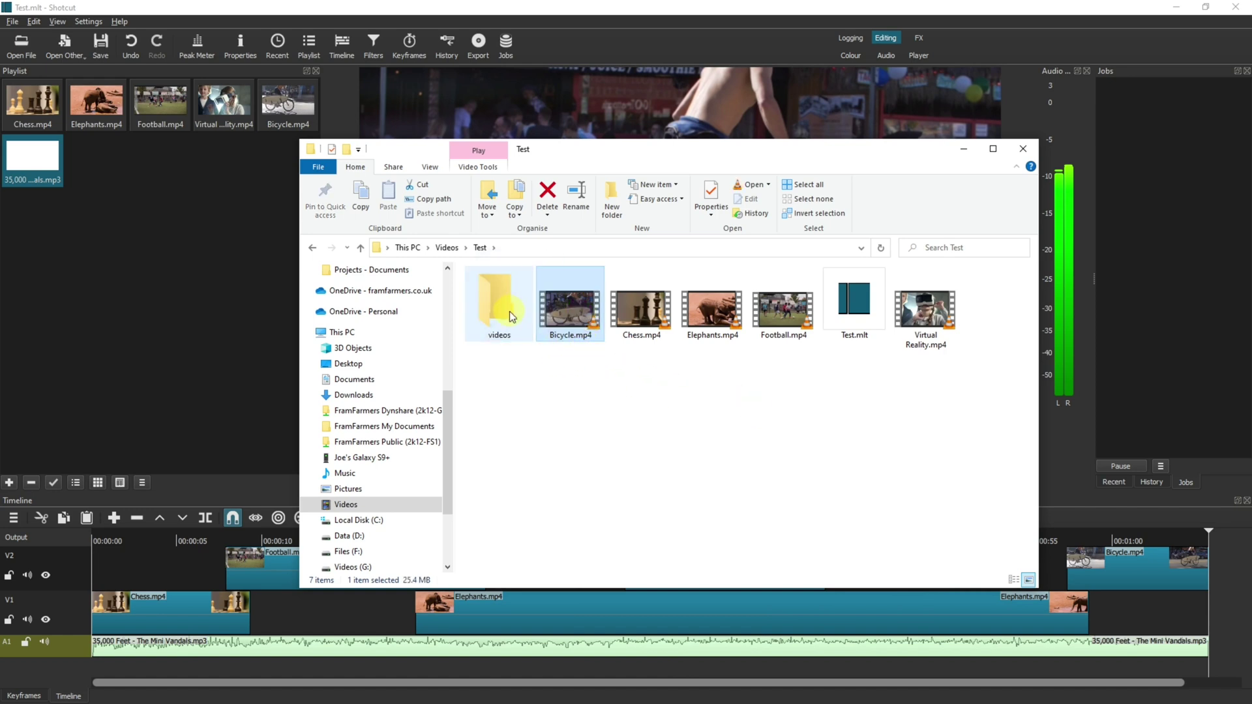
{"action": "left_click_drag", "start_coordinate": [511, 317], "coordinate": [510, 317]}
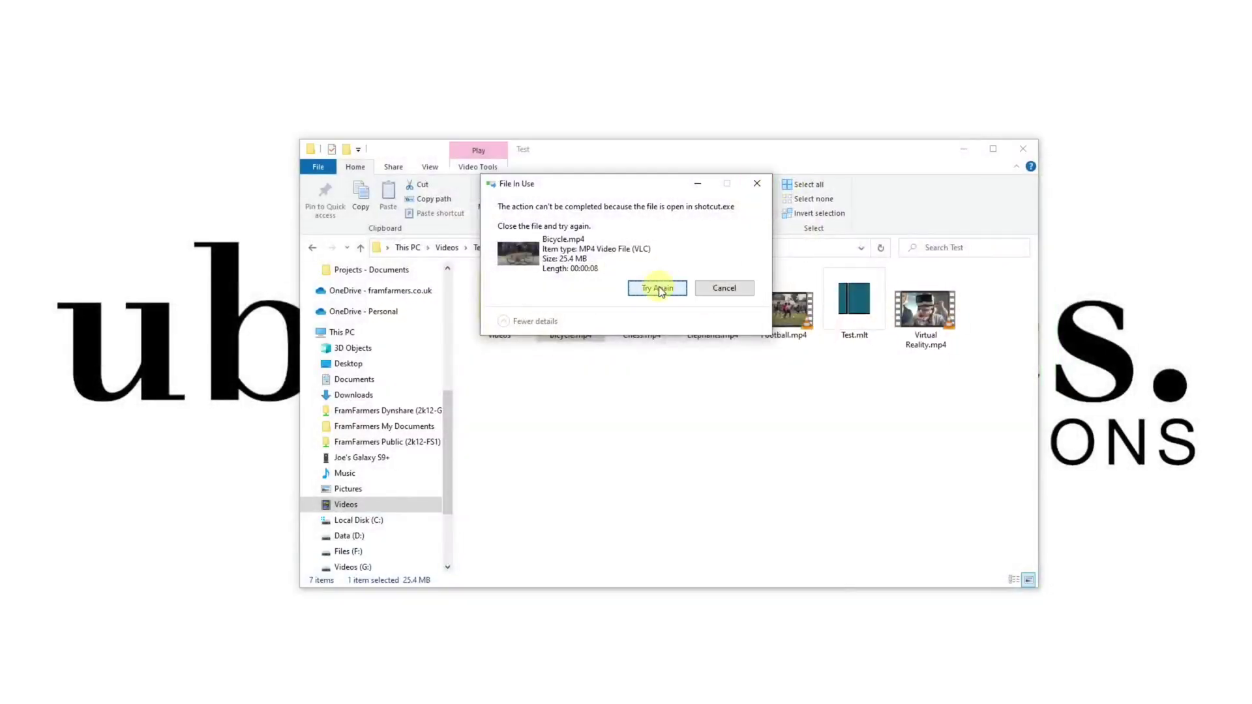
{"action": "left_click", "coordinate": [659, 289]}
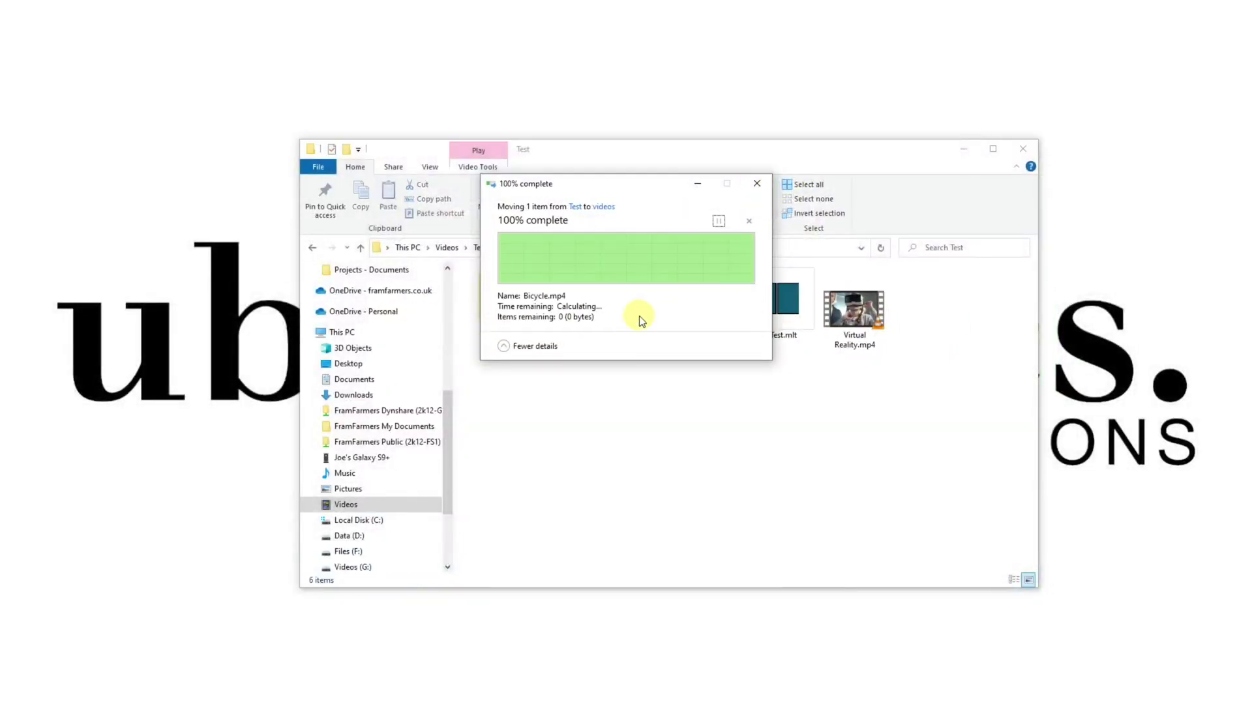
Step: Open Test.mlt and point the missing Bicycle.mp4 to Test\videos\Bicycle.mp4
{"action": "double_click", "coordinate": [781, 306]}
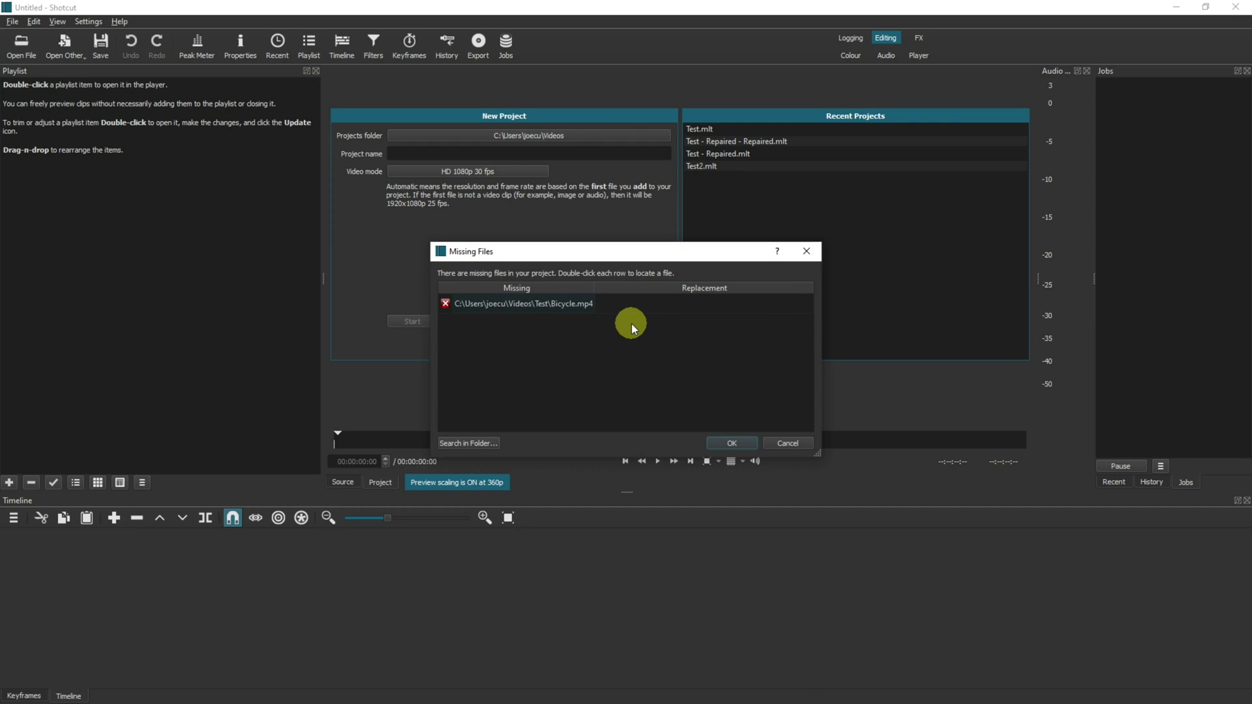
{"action": "double_click", "coordinate": [534, 304]}
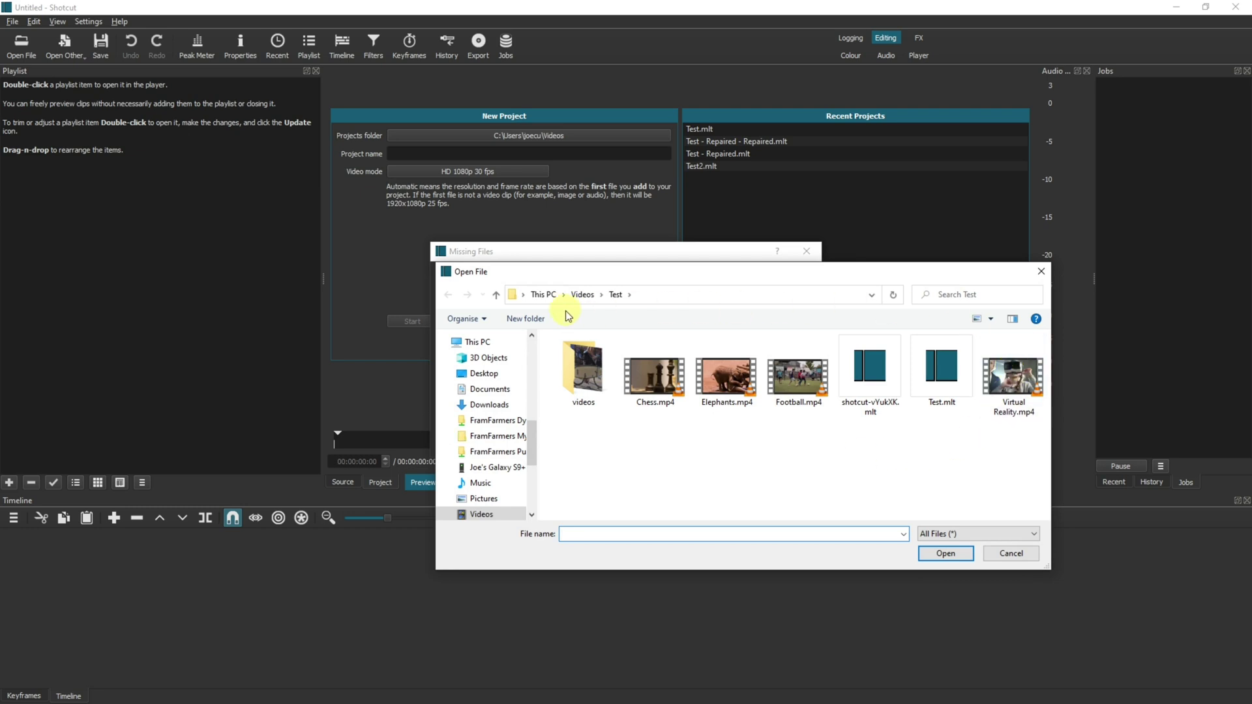
{"action": "left_click", "coordinate": [585, 369]}
{"action": "double_click", "coordinate": [585, 366]}
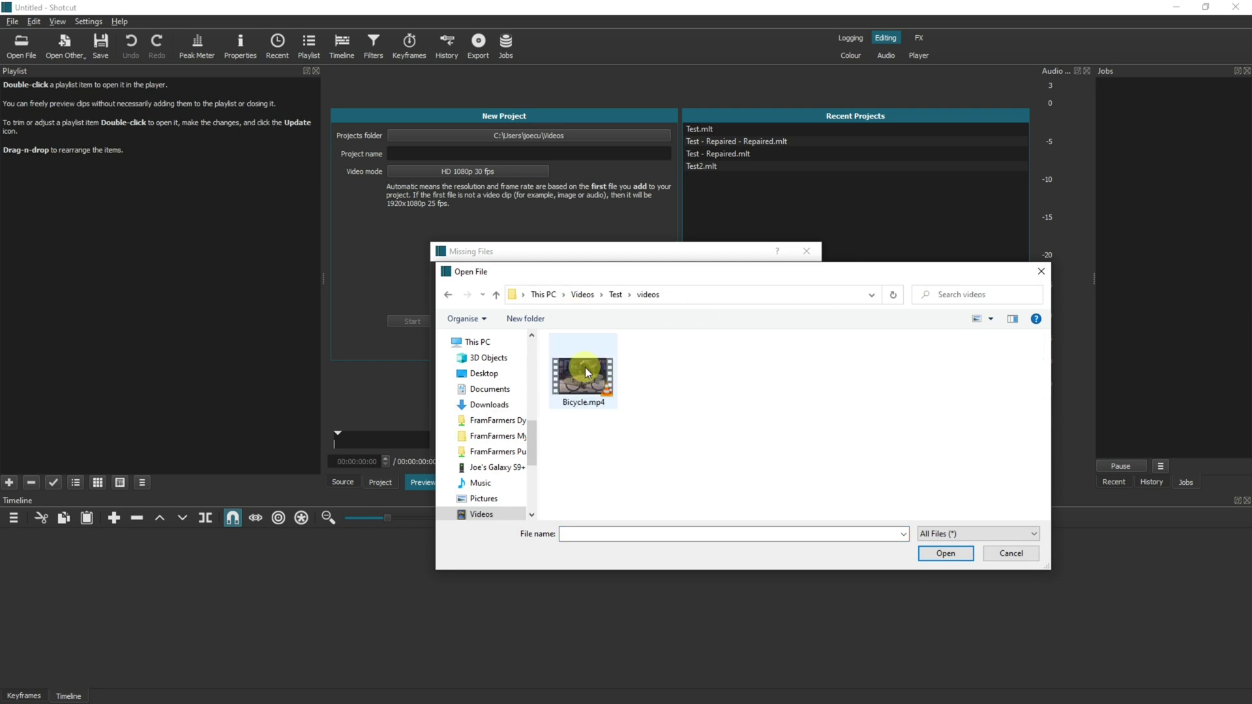
{"action": "left_click", "coordinate": [585, 366]}
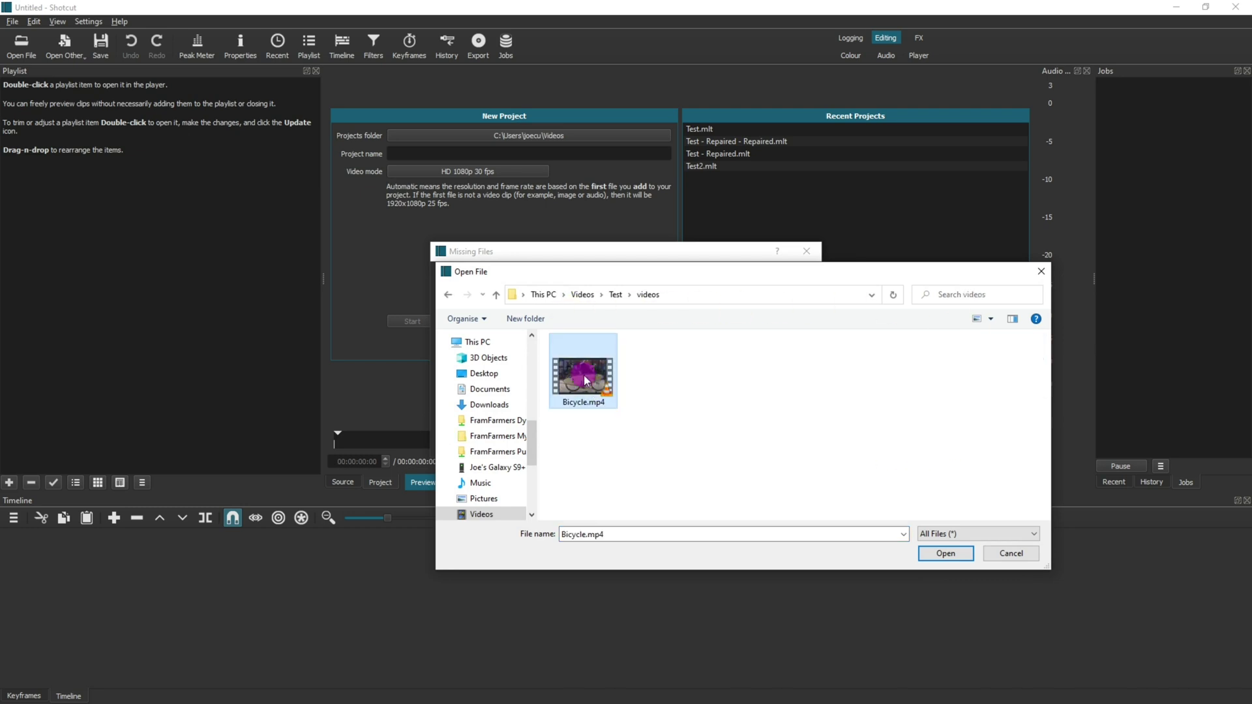
{"action": "left_click", "coordinate": [947, 554]}
Step: Accept the relinked Bicycle.mp4 so the project loads as Test - Repaired.mlt
{"action": "left_click", "coordinate": [442, 308]}
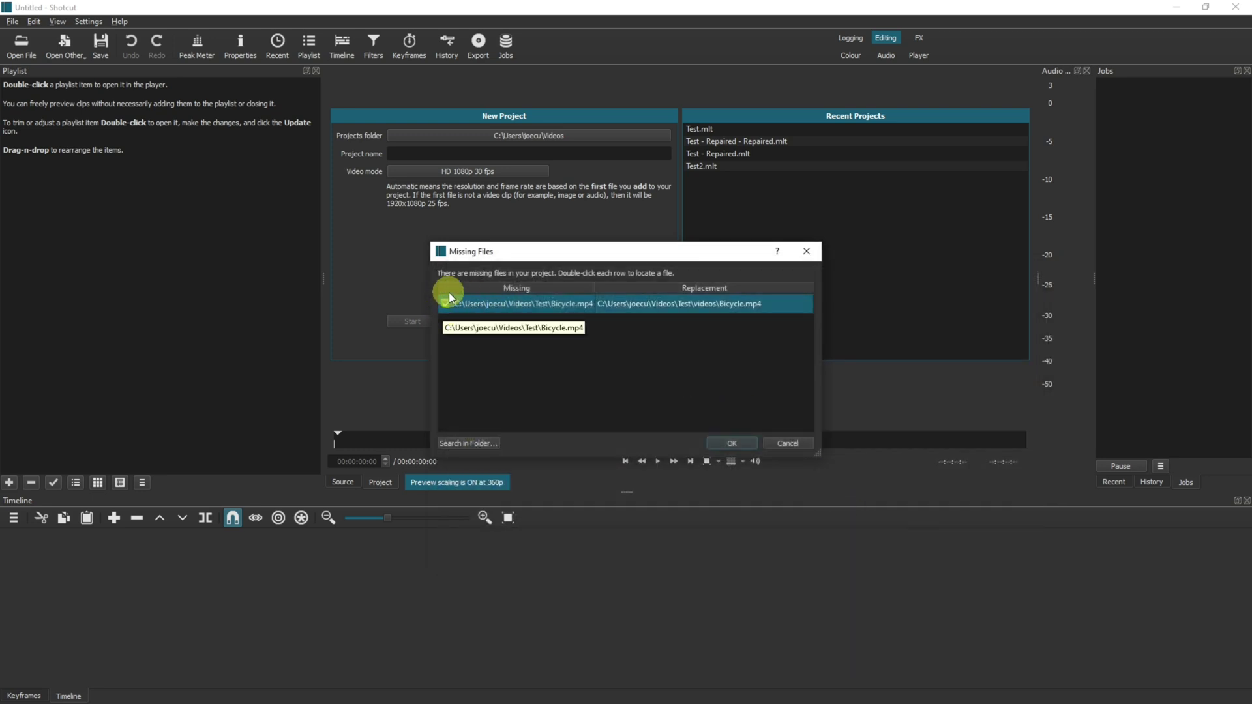
{"action": "left_click", "coordinate": [444, 303]}
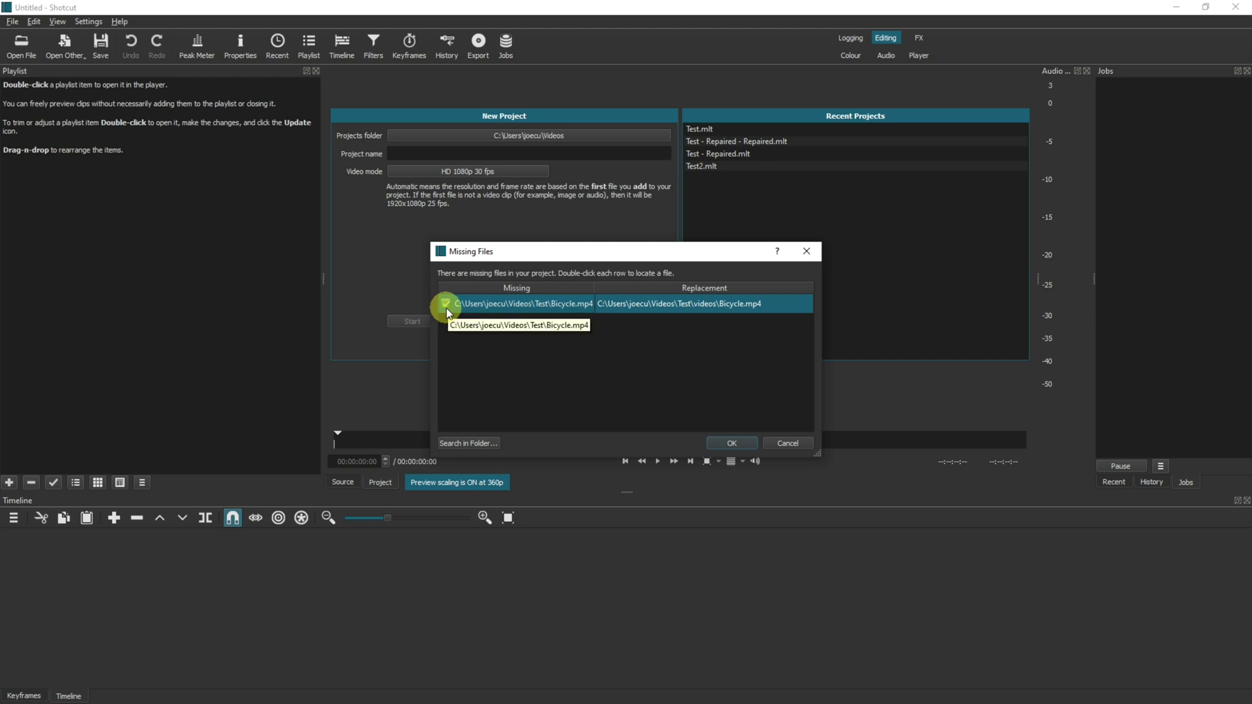
{"action": "left_click", "coordinate": [732, 443]}
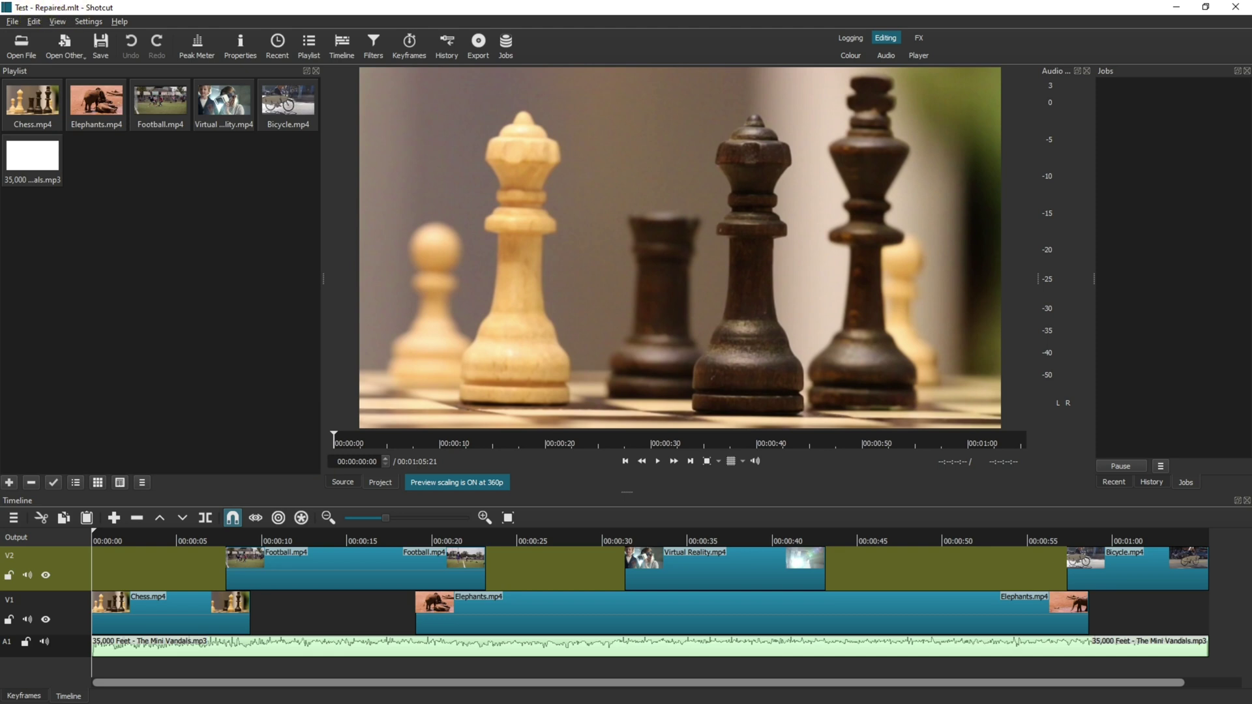
Step: Compare Test.mlt with Test - Repaired.mlt, then move Chess.mp4 into the videos folder
{"action": "key", "text": "alt+Tab"}
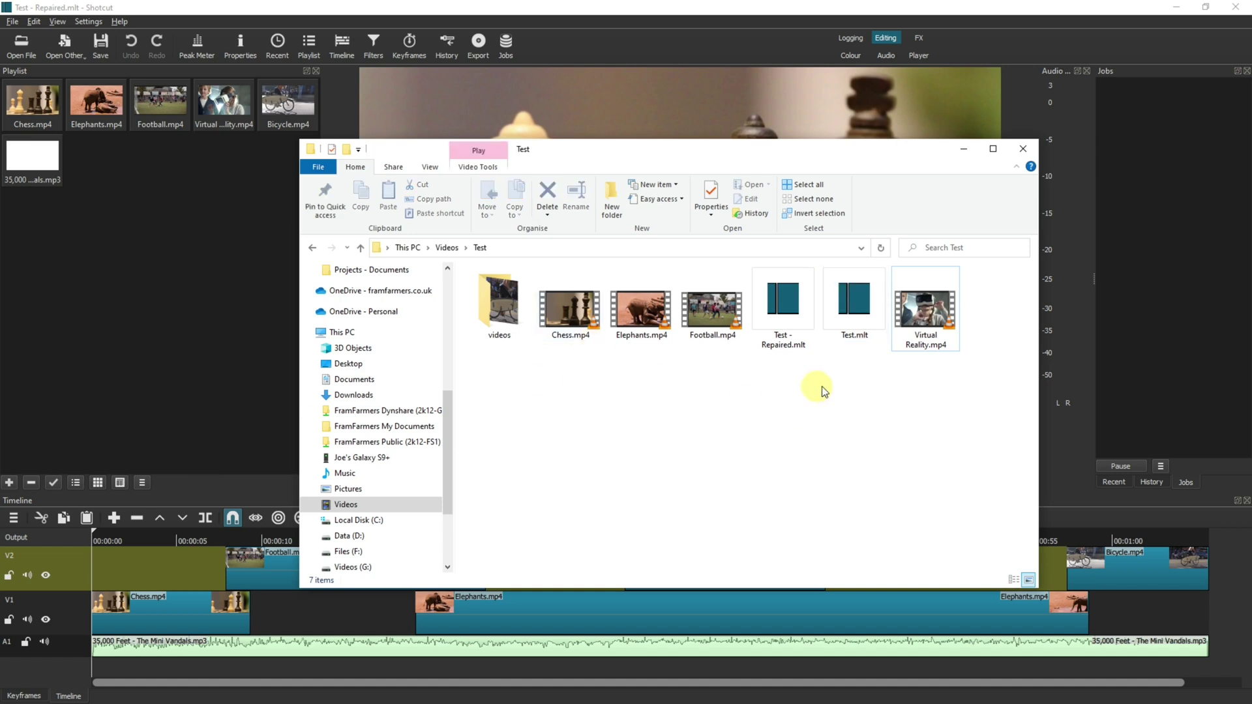
{"action": "left_click", "coordinate": [860, 326]}
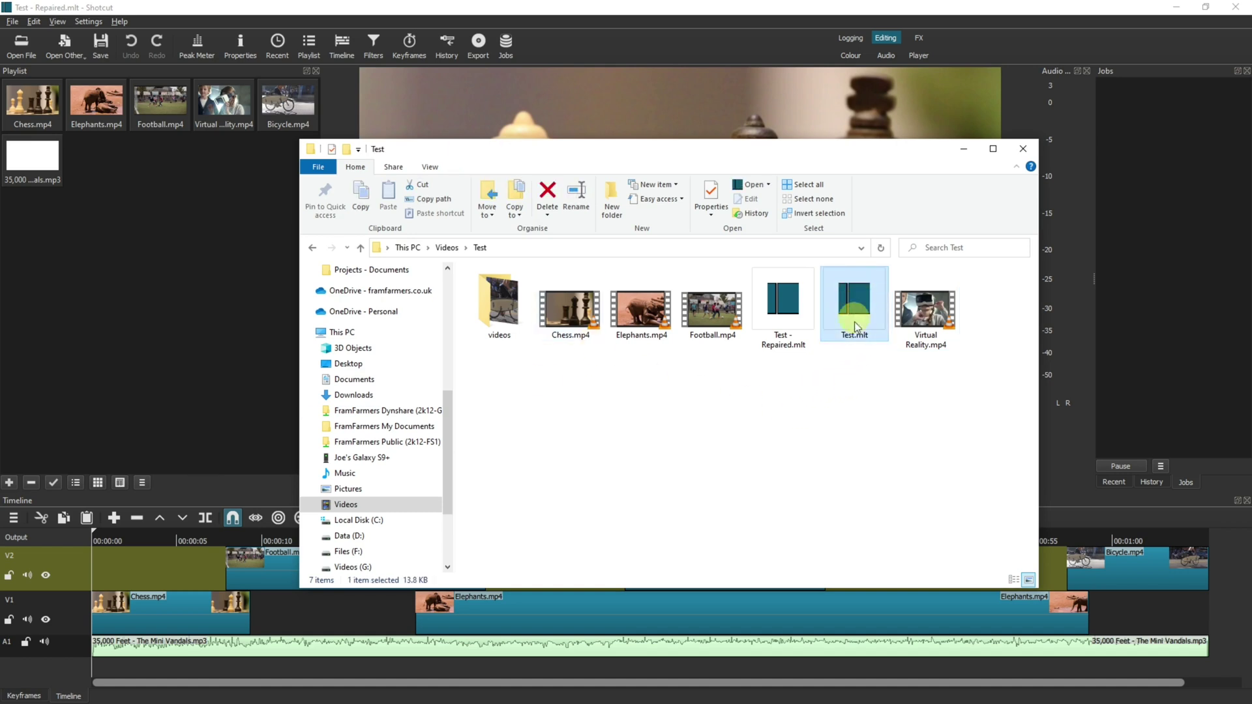
{"action": "left_click", "coordinate": [804, 300]}
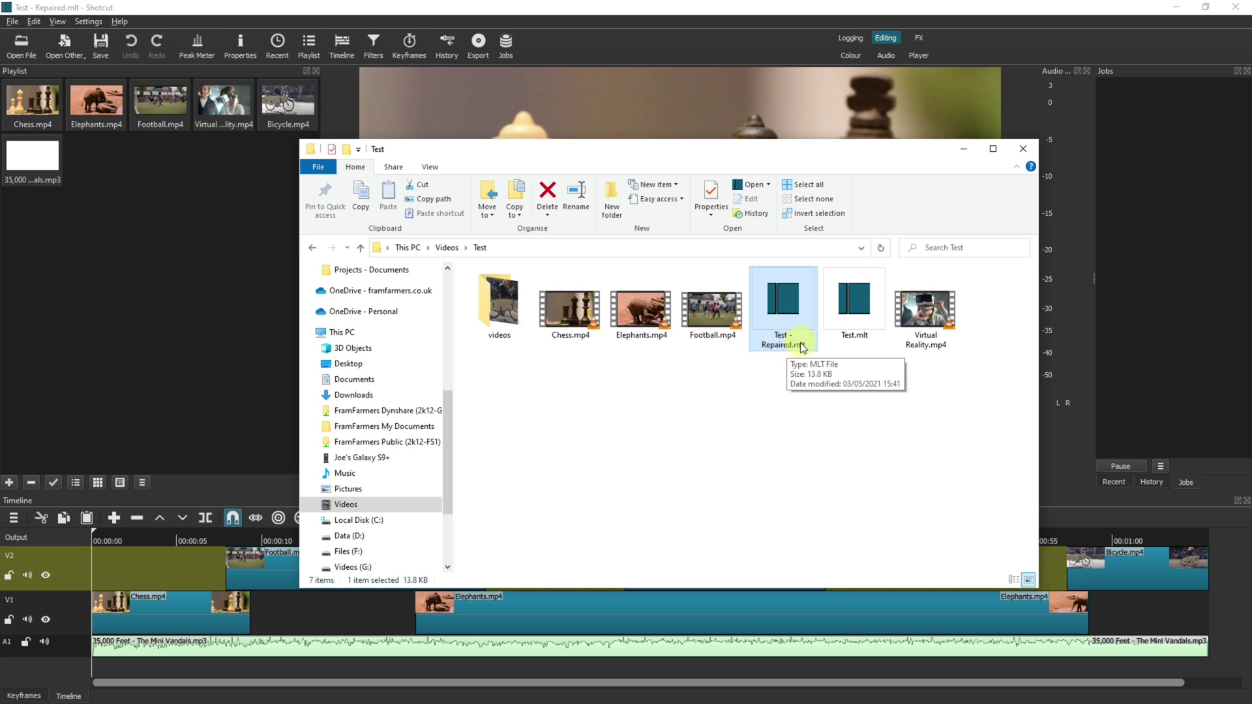
{"action": "left_click", "coordinate": [724, 391]}
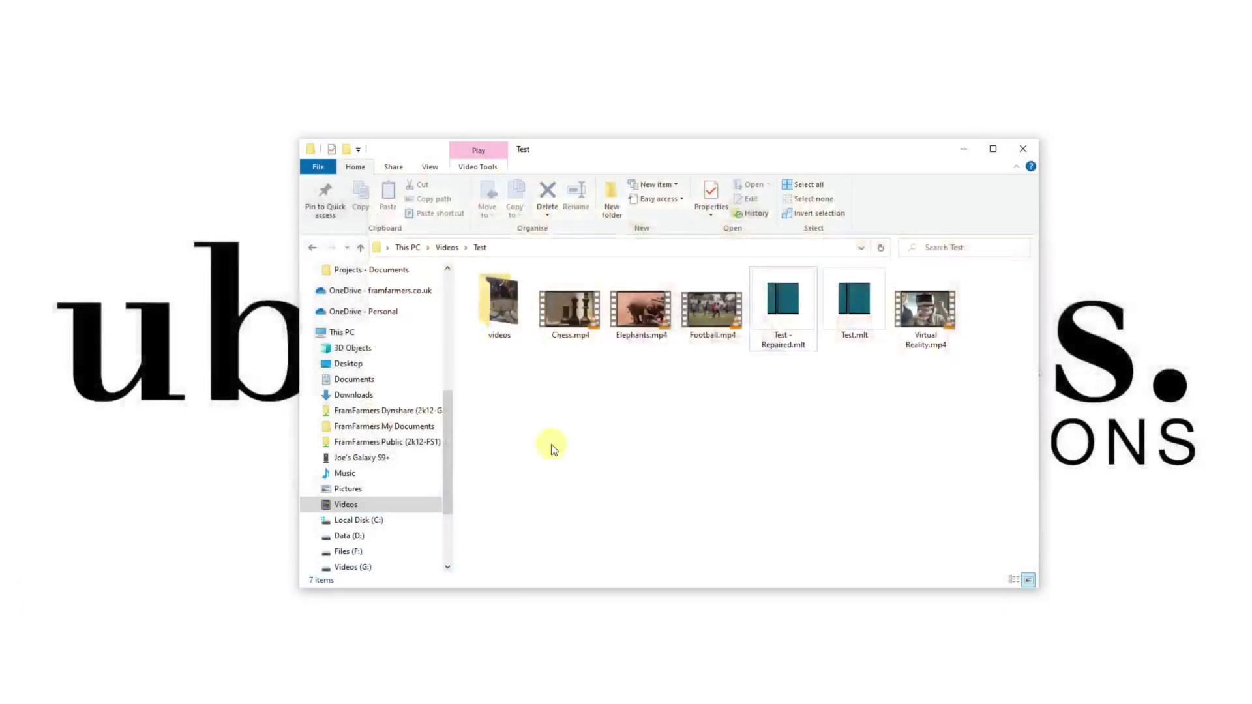
{"action": "left_click_drag", "start_coordinate": [571, 307], "coordinate": [499, 297]}
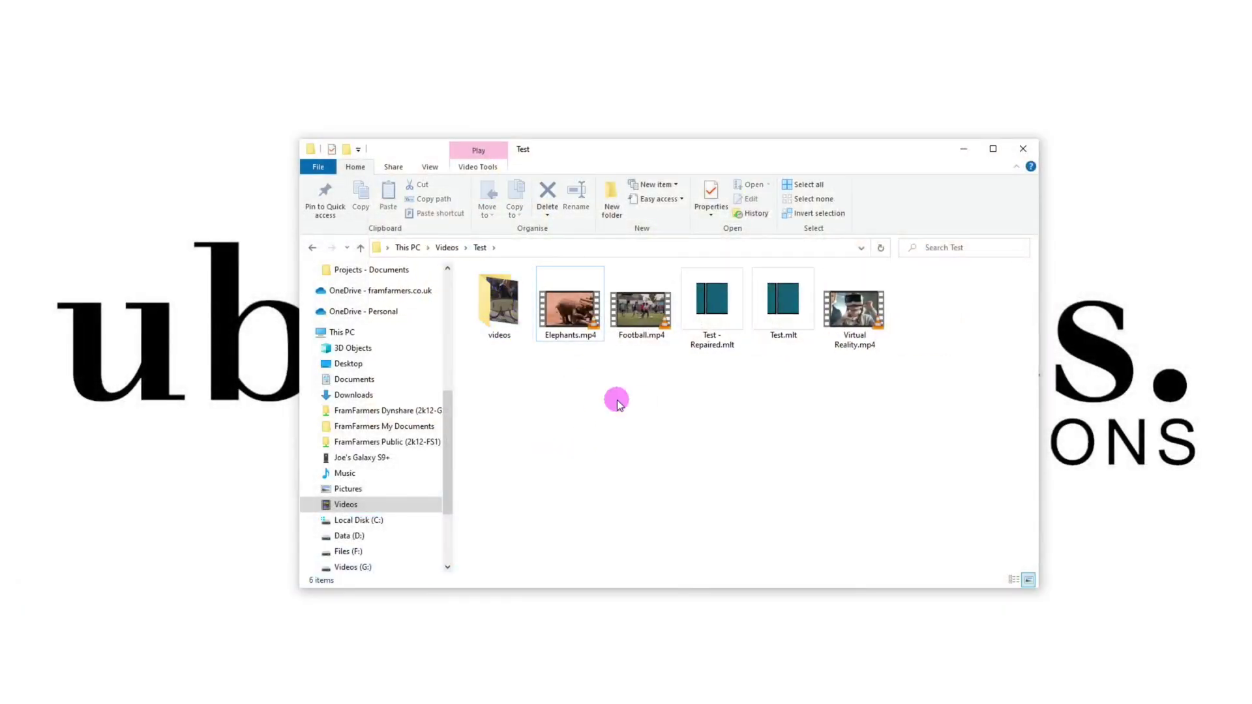
Step: Reopen Test.mlt and relink Chess.mp4 and Bicycle.mp4 by searching the Test\videos folder
{"action": "left_click", "coordinate": [789, 313]}
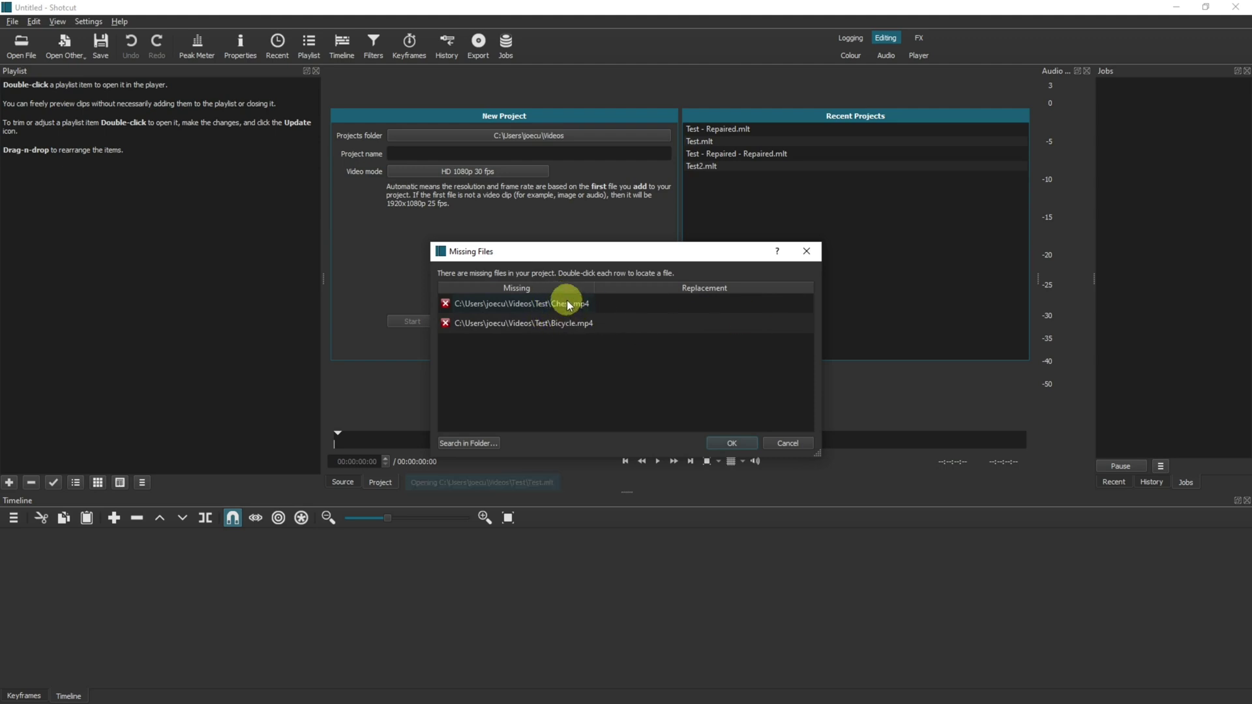
{"action": "left_click", "coordinate": [461, 305]}
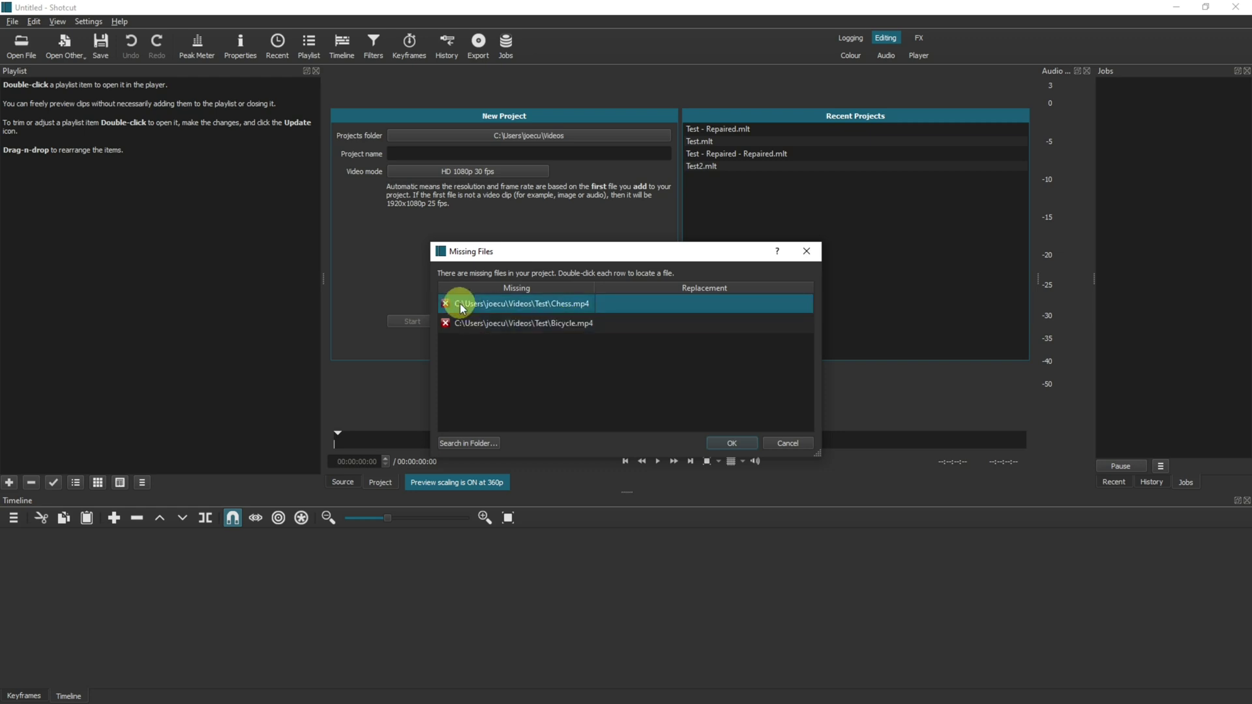
{"action": "left_click", "coordinate": [465, 444]}
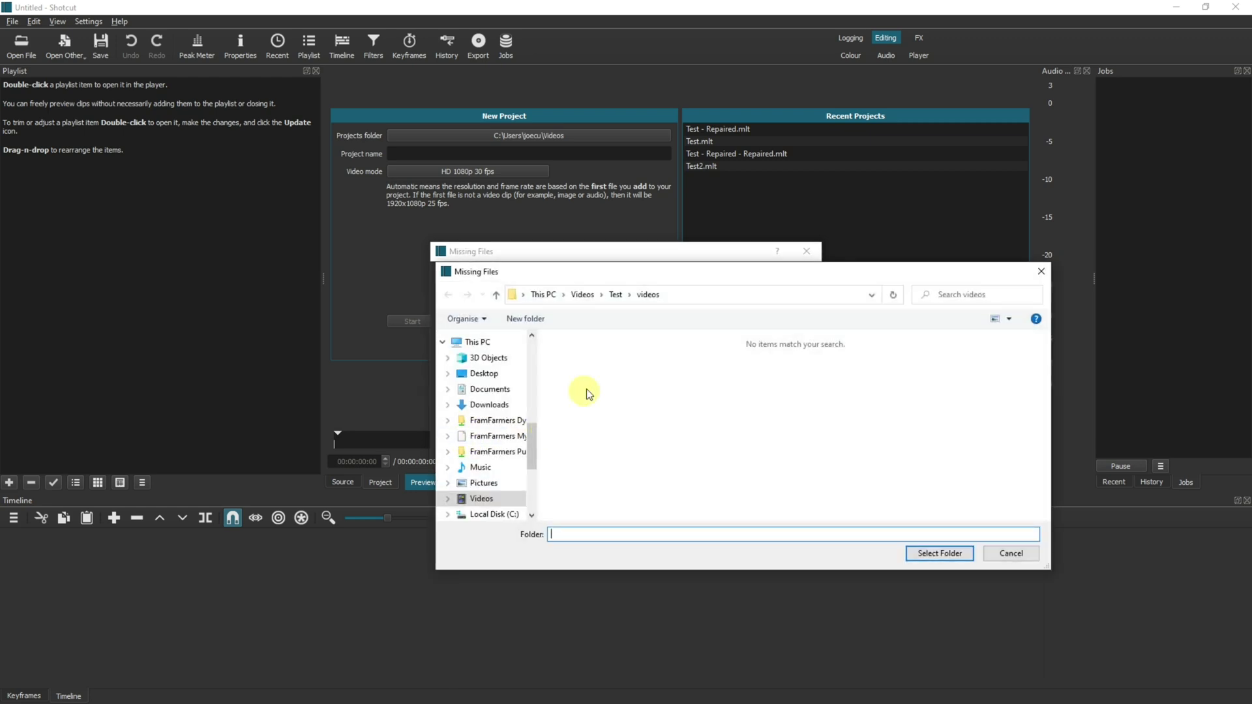
{"action": "left_click", "coordinate": [615, 294]}
{"action": "double_click", "coordinate": [581, 365]}
{"action": "left_click", "coordinate": [928, 557]}
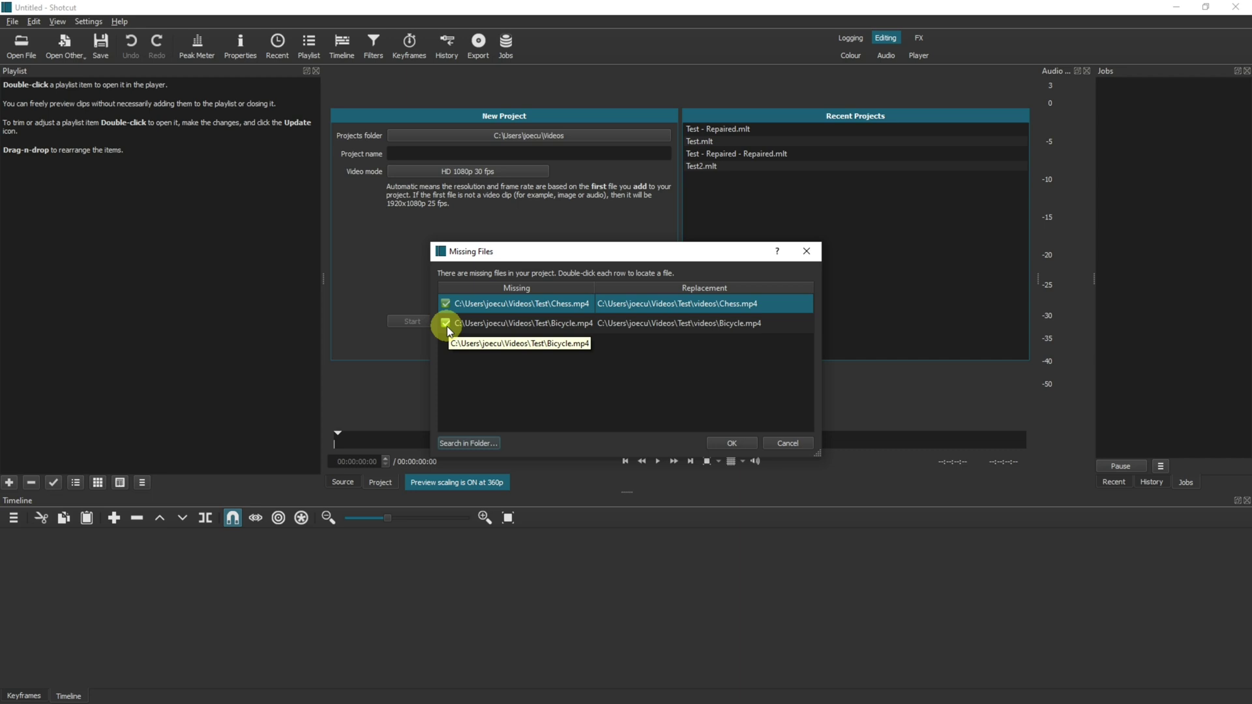
{"action": "left_click", "coordinate": [732, 443]}
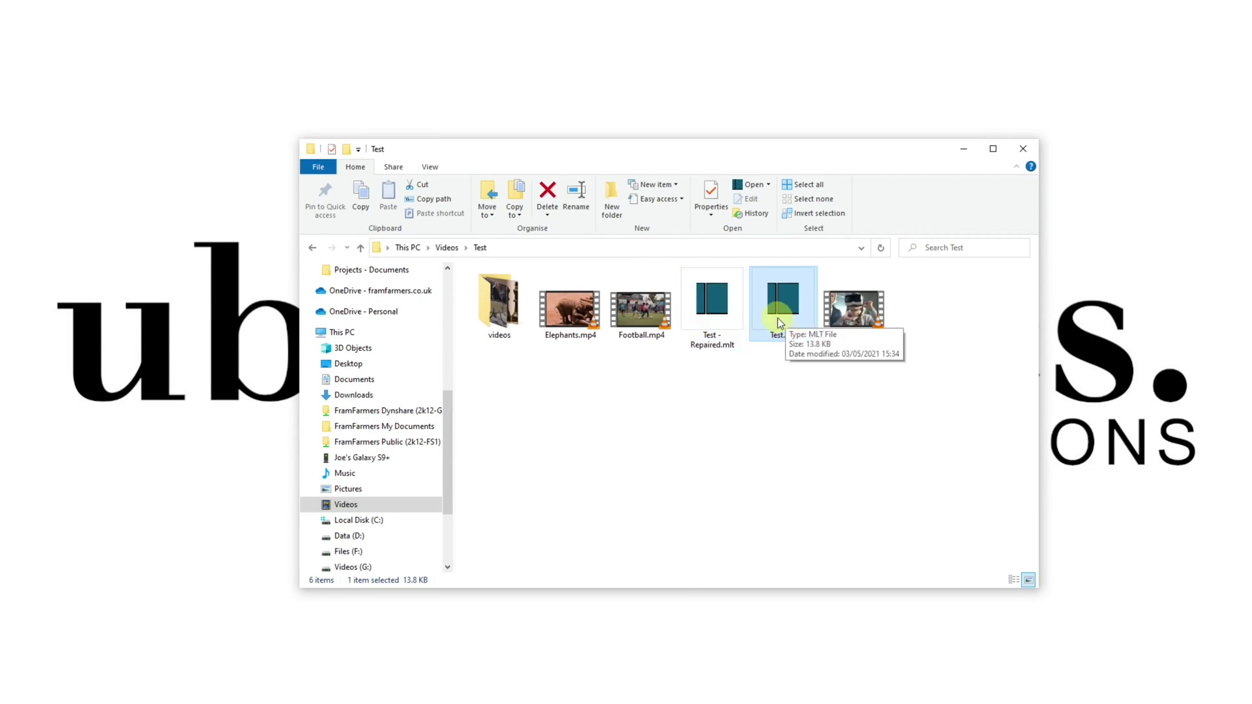
{"action": "left_click", "coordinate": [714, 308]}
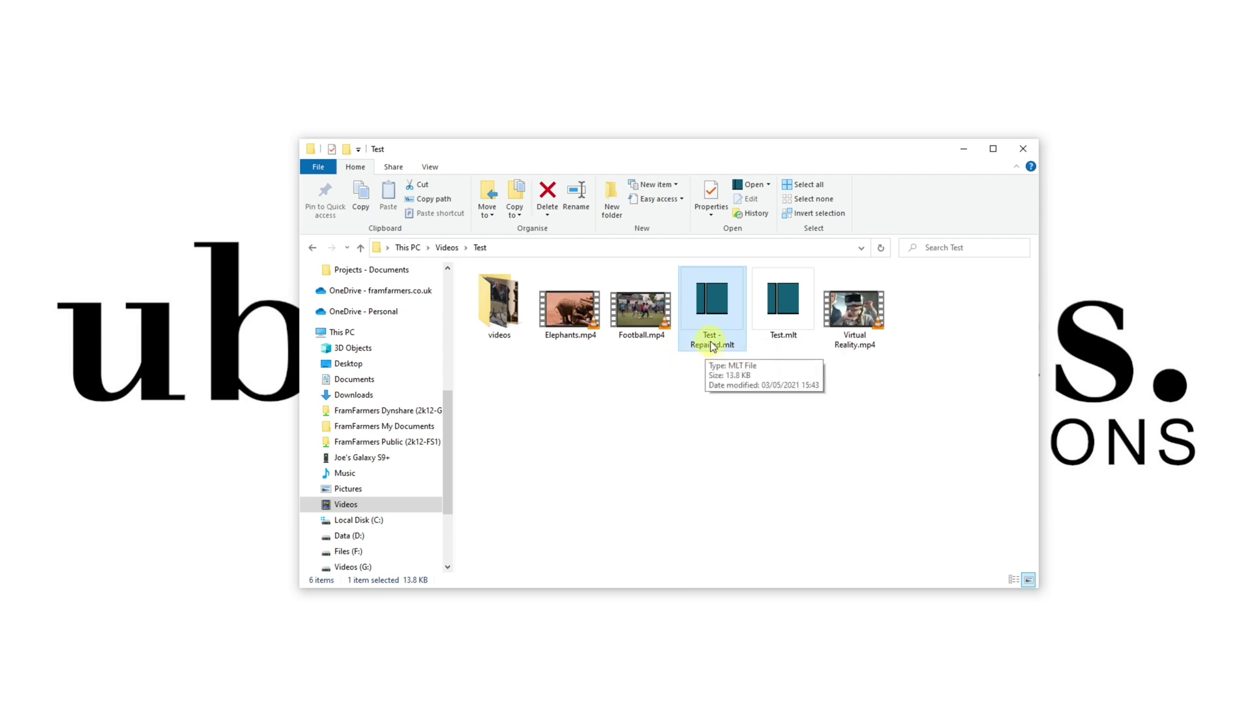
{"action": "left_click", "coordinate": [781, 309]}
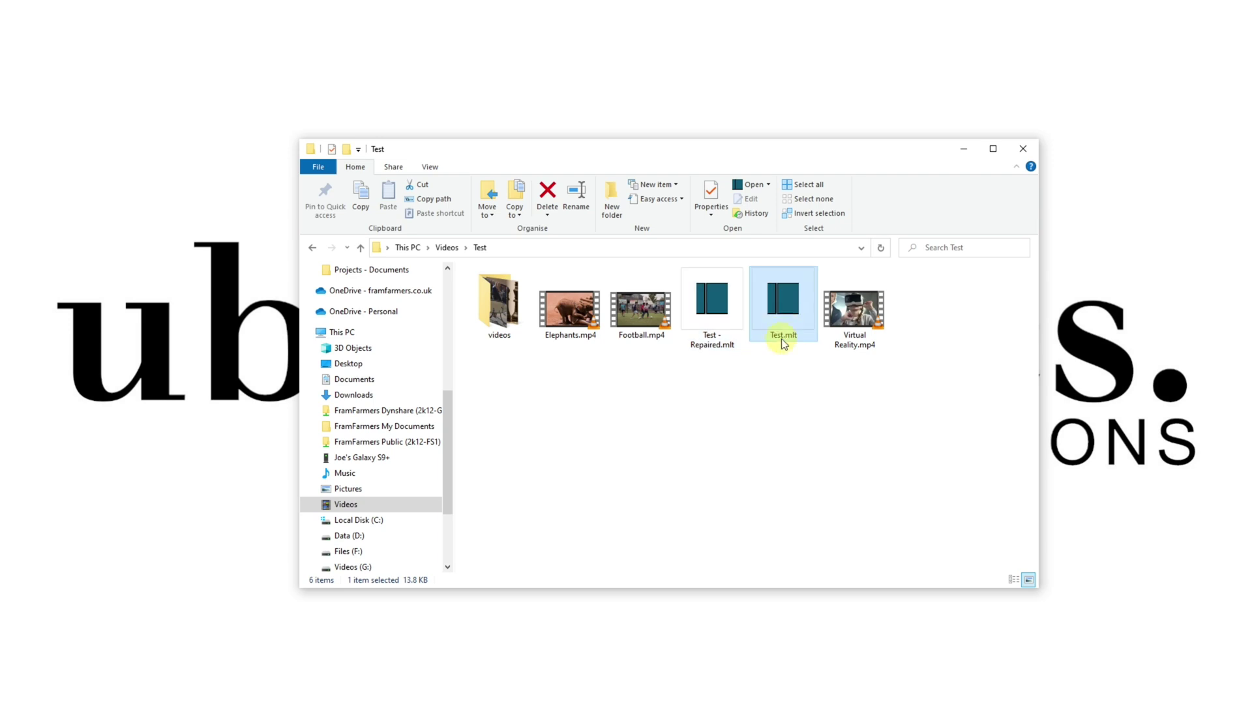
Step: Delete the old Test.mlt project file from the Test folder
{"action": "left_click", "coordinate": [711, 391]}
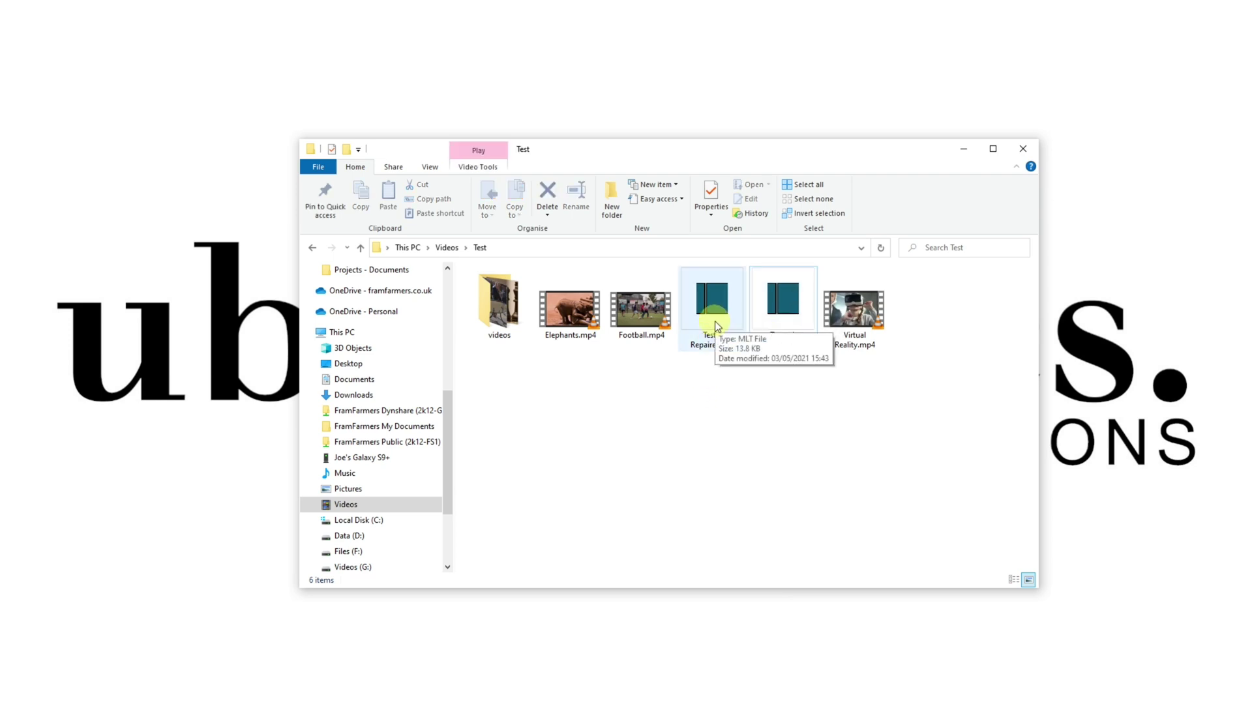
{"action": "left_click", "coordinate": [770, 307]}
{"action": "key", "text": "Delete"}
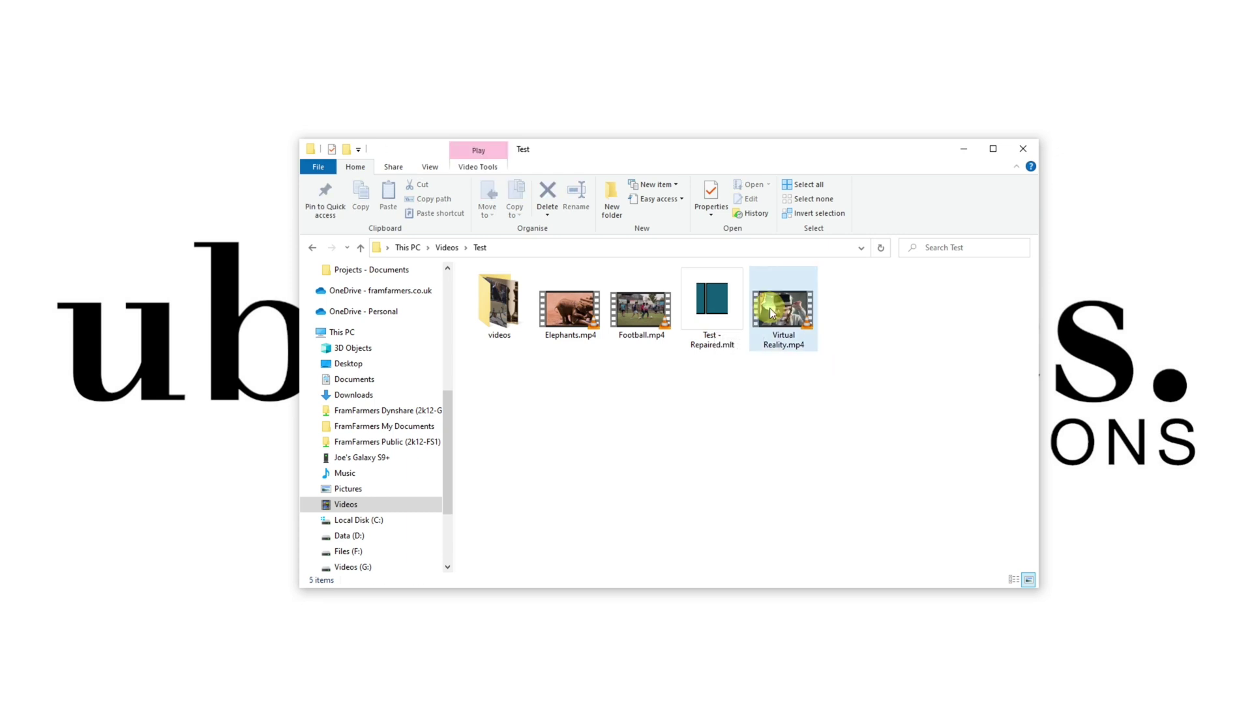
{"action": "left_click", "coordinate": [711, 332]}
Step: Rename Test - Repaired.mlt to Test.mlt and move Elephants.mp4 into the videos folder
{"action": "left_click", "coordinate": [720, 337]}
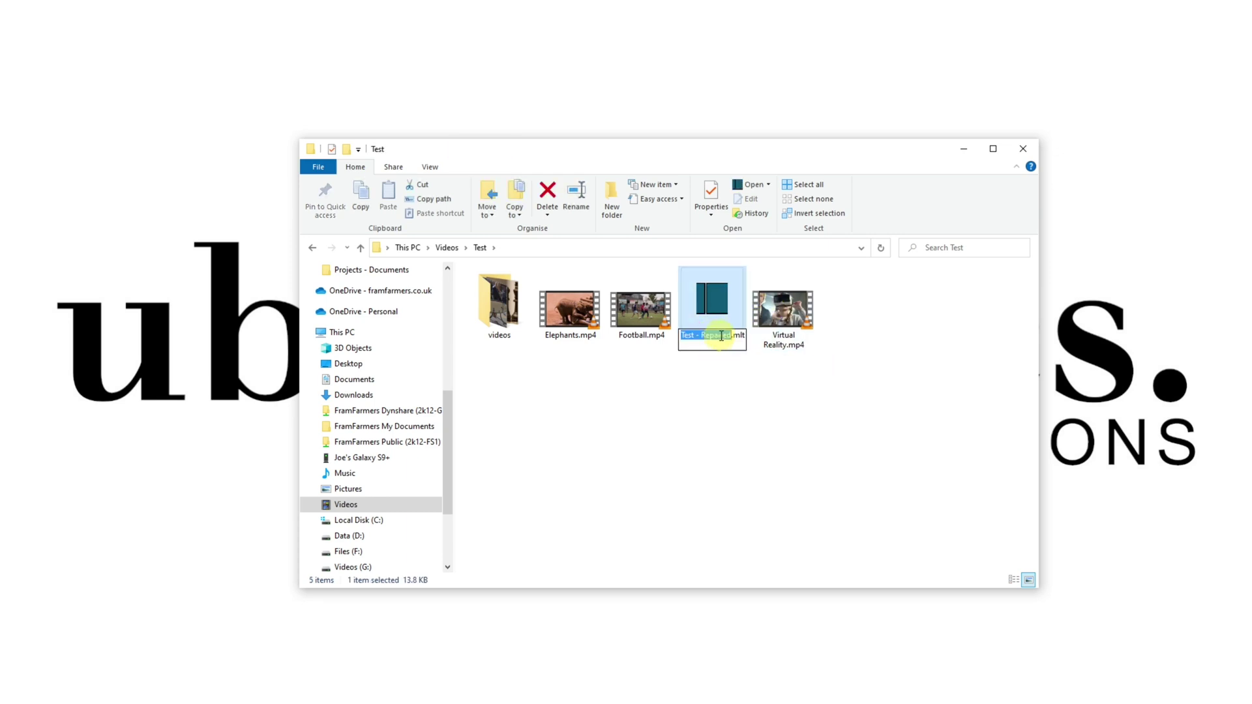
{"action": "left_click", "coordinate": [723, 337]}
{"action": "key", "text": "BackSpace"}
{"action": "key", "text": "BackSpace"}
{"action": "key", "text": "BackSpace"}
{"action": "key", "text": "BackSpace"}
{"action": "key", "text": "BackSpace"}
{"action": "key", "text": "BackSpace"}
{"action": "key", "text": "BackSpace"}
{"action": "key", "text": "BackSpace"}
{"action": "key", "text": "BackSpace"}
{"action": "key", "text": "Delete"}
{"action": "key", "text": "Delete"}
{"action": "key", "text": "Return"}
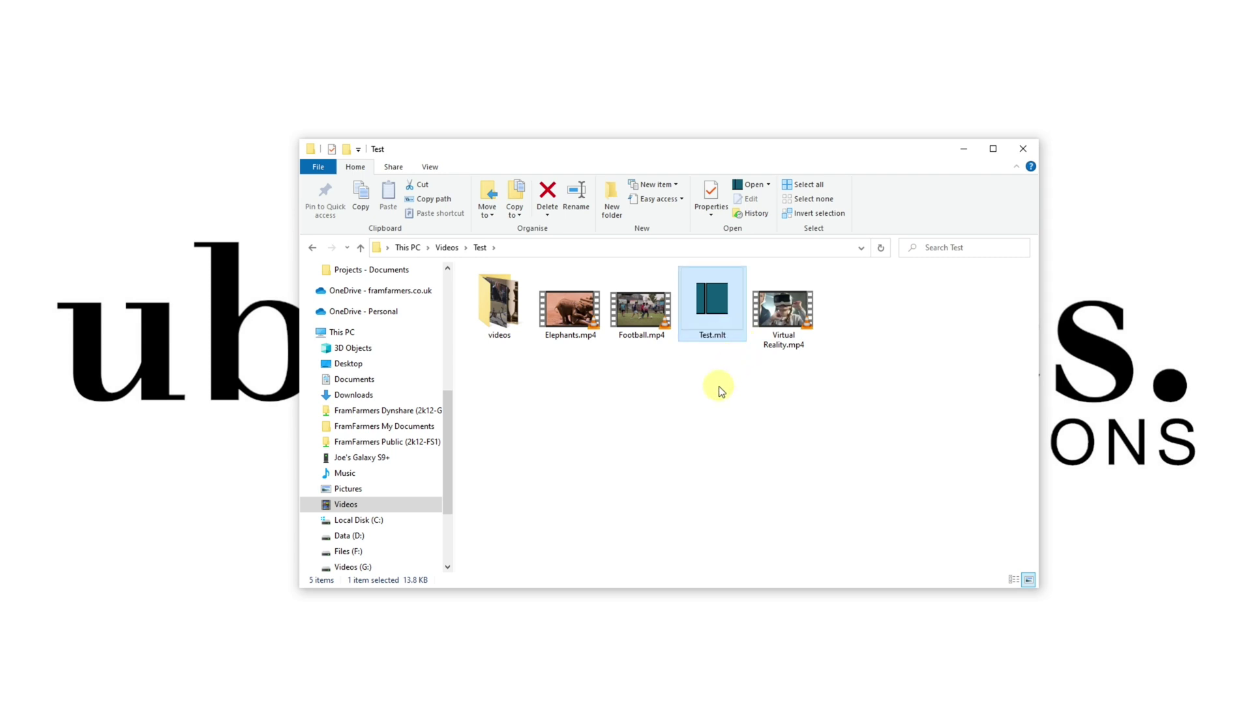
{"action": "left_click", "coordinate": [722, 391]}
{"action": "left_click", "coordinate": [710, 310]}
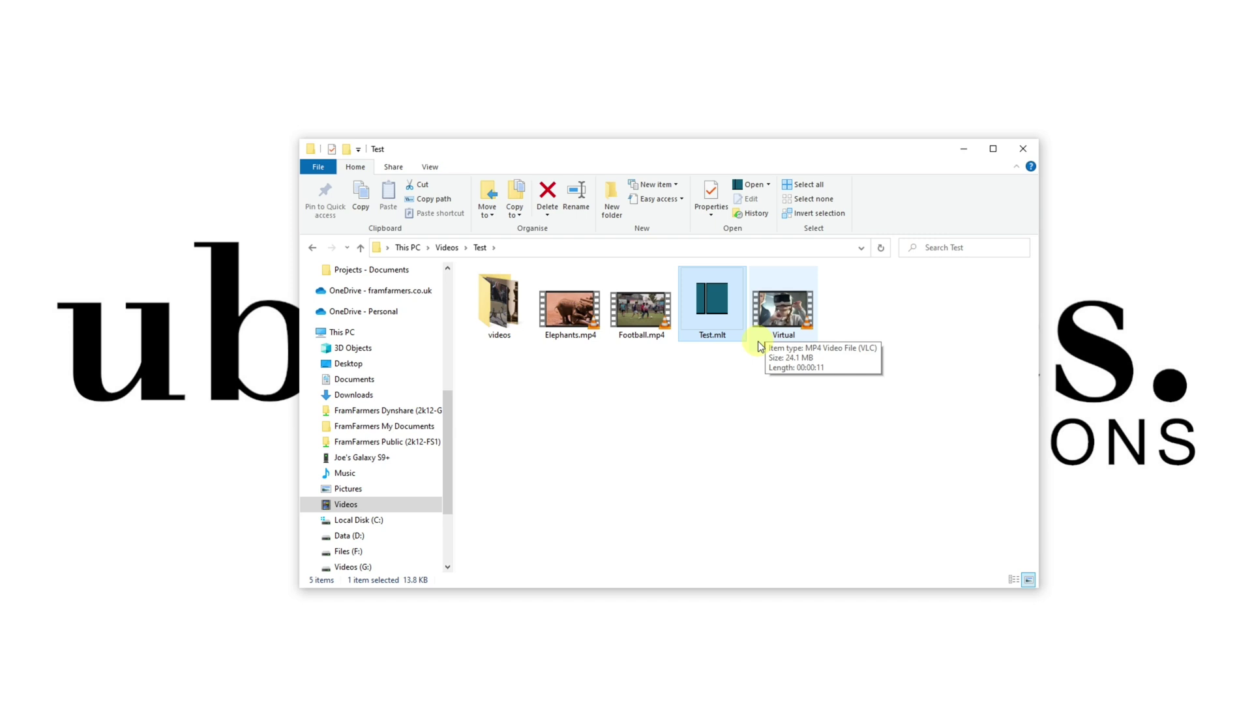
{"action": "left_click_drag", "start_coordinate": [568, 305], "coordinate": [499, 303]}
Step: Open Test.mlt and replace the missing Elephants.mp4 with Virtual Reality.mp4 from the Test folder
{"action": "double_click", "coordinate": [654, 319]}
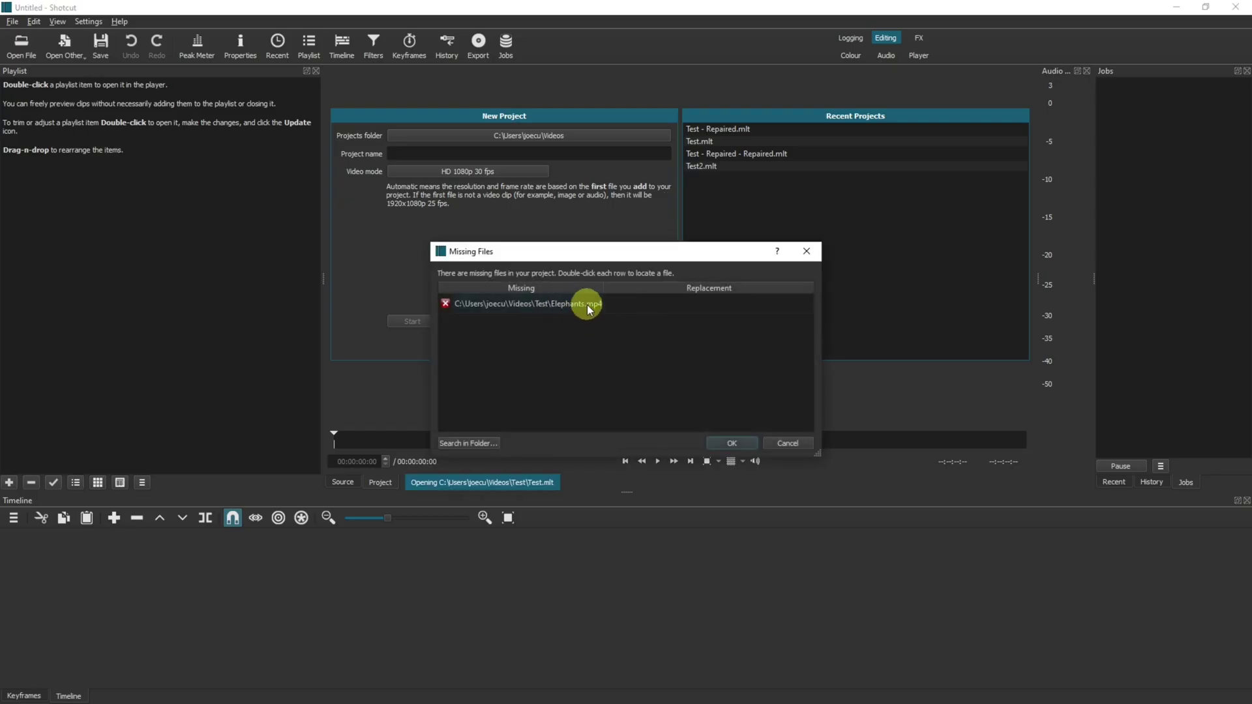
{"action": "double_click", "coordinate": [587, 303]}
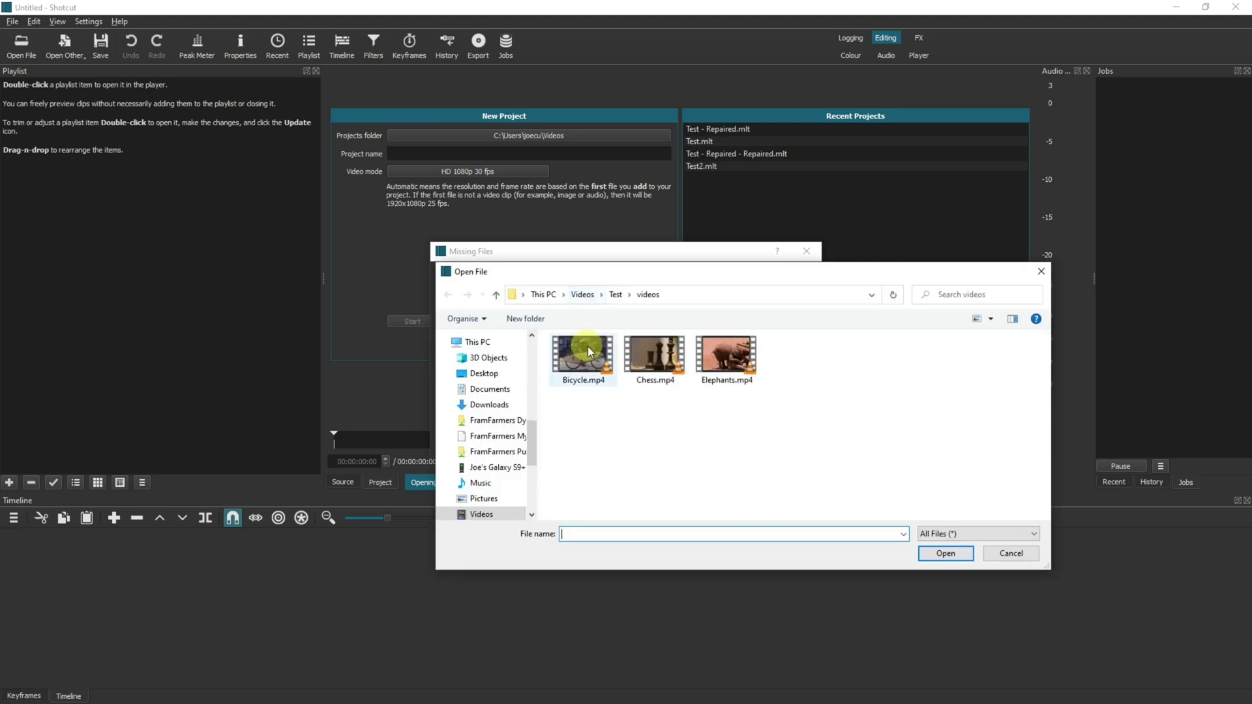
{"action": "left_click", "coordinate": [616, 294]}
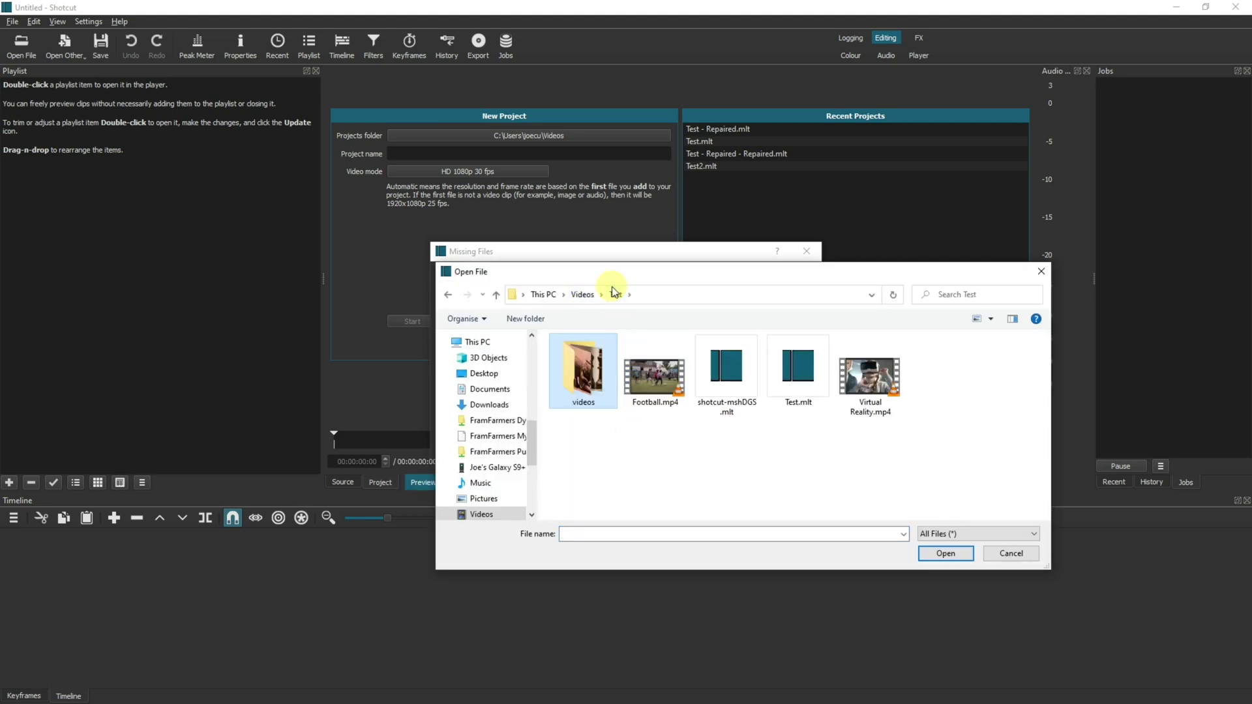
{"action": "double_click", "coordinate": [869, 382]}
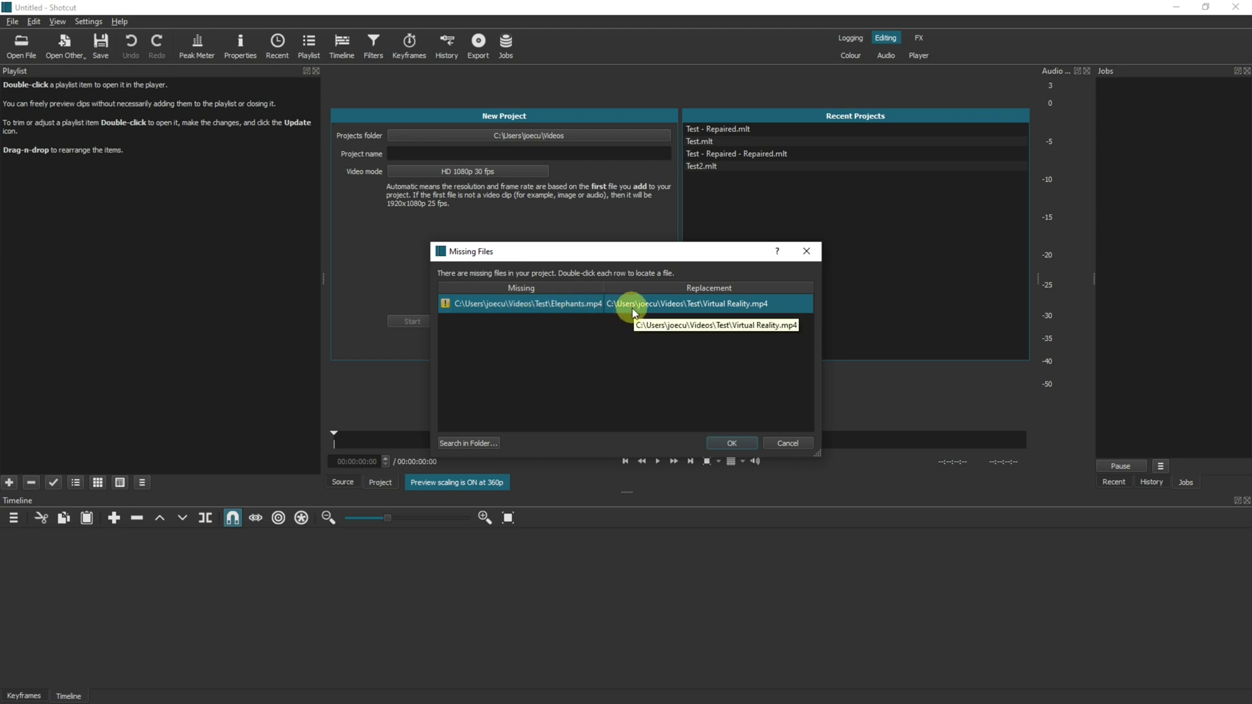
{"action": "left_click", "coordinate": [730, 444]}
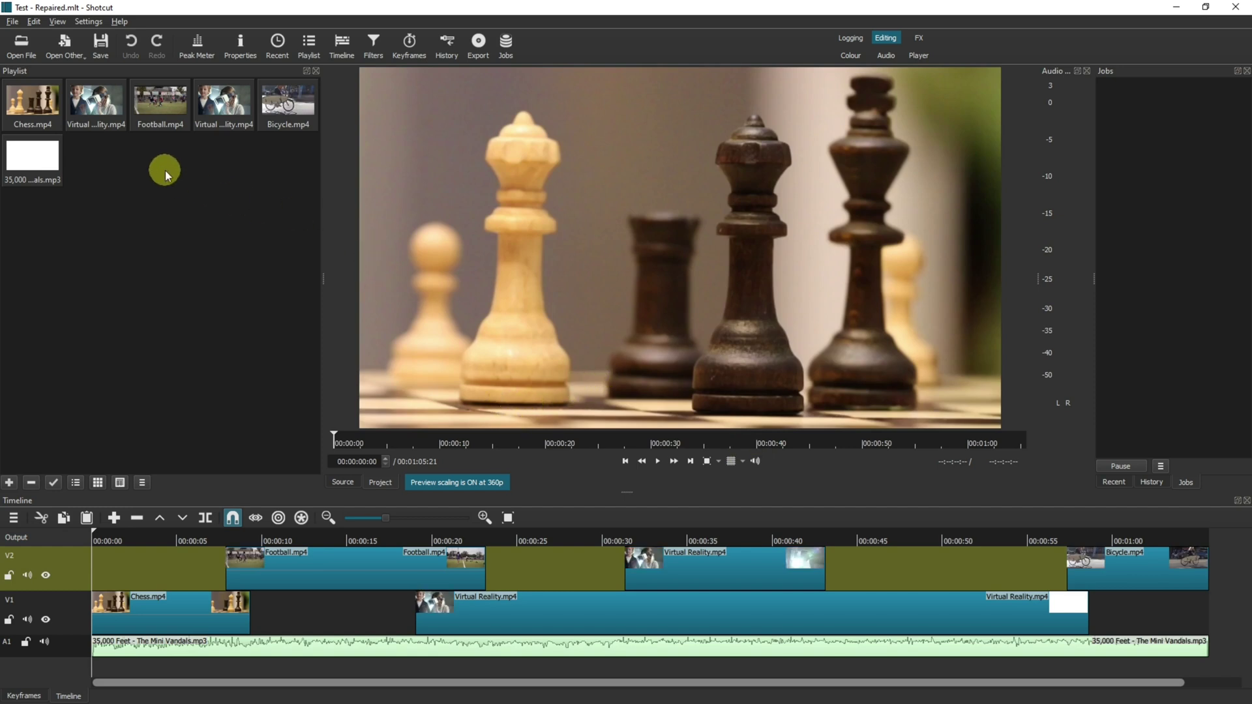
{"action": "left_click", "coordinate": [87, 119]}
{"action": "left_click", "coordinate": [209, 105]}
{"action": "left_click", "coordinate": [113, 119]}
{"action": "left_click", "coordinate": [233, 107]}
{"action": "left_click", "coordinate": [114, 110]}
{"action": "left_click", "coordinate": [235, 112]}
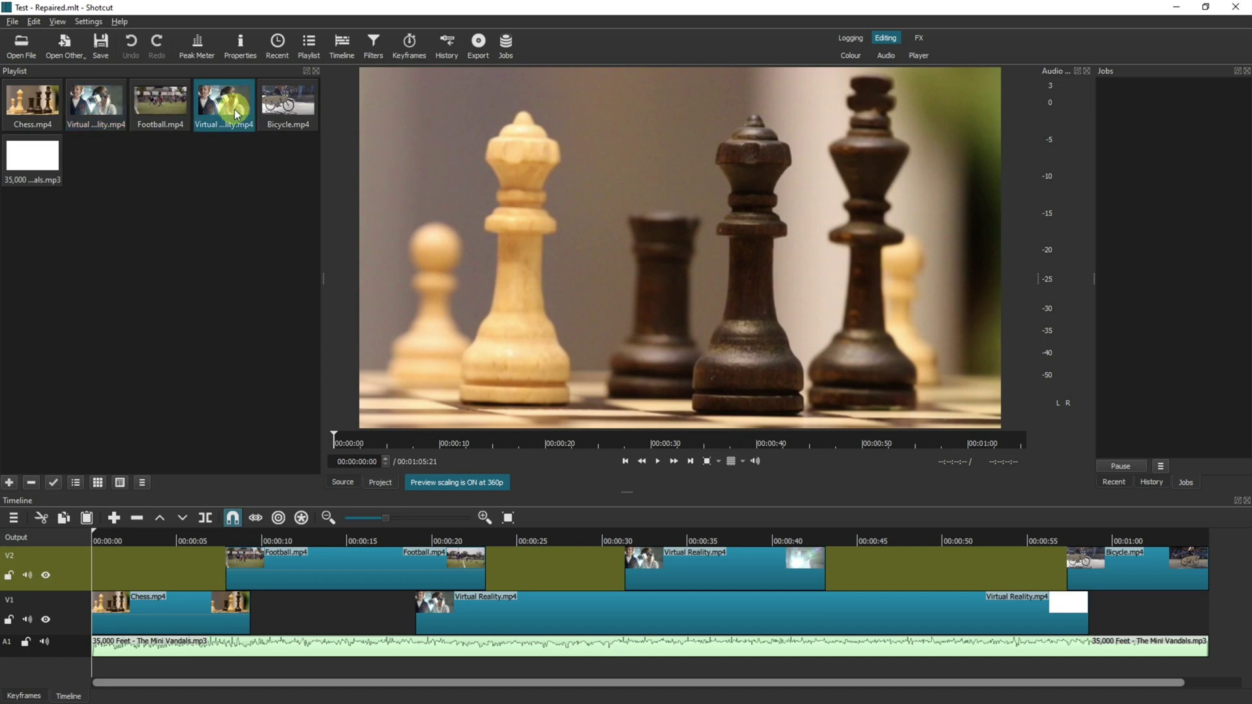
{"action": "left_click", "coordinate": [116, 110]}
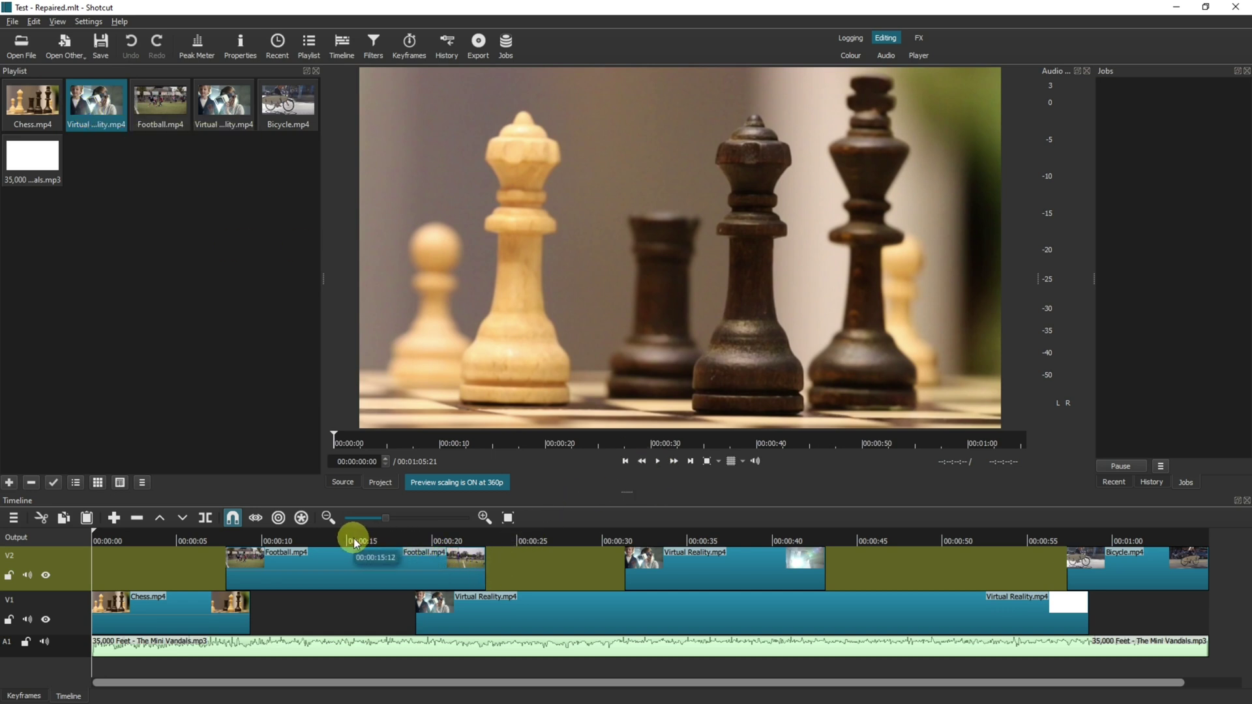
{"action": "left_click", "coordinate": [547, 621]}
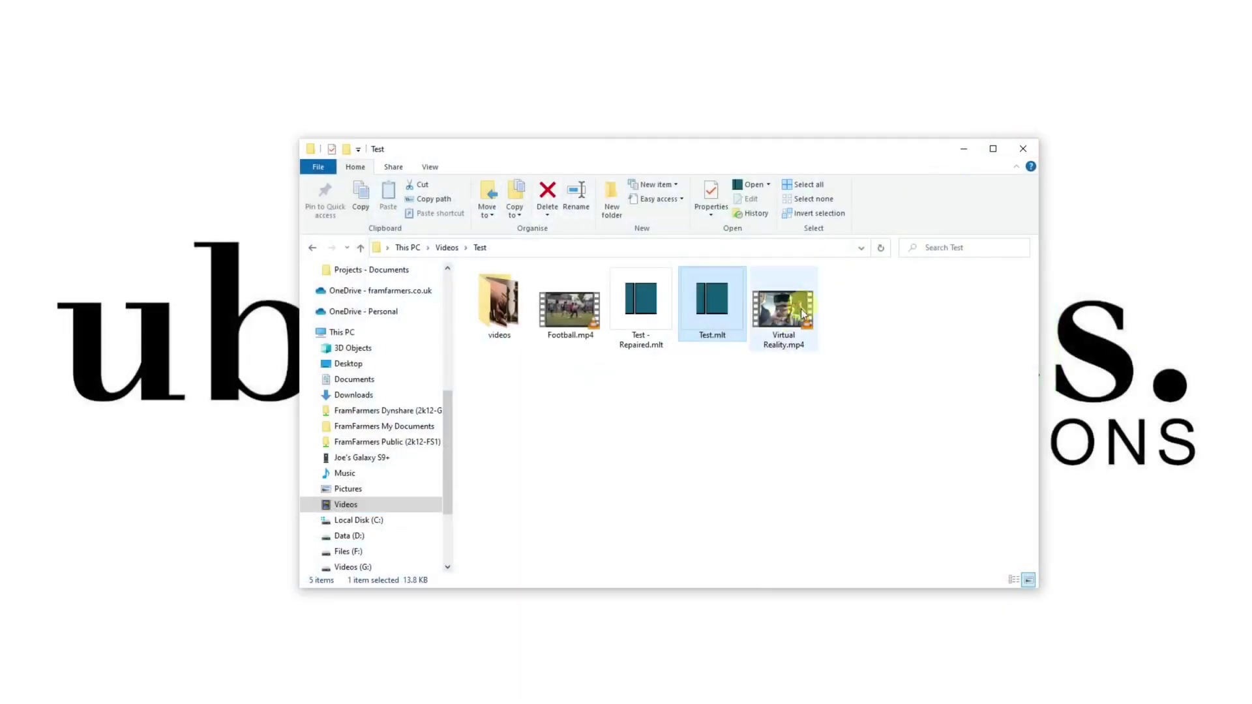
Step: Open Test.mlt and relink Elephants.mp4 to its copy in Test\videos
{"action": "left_click", "coordinate": [654, 323]}
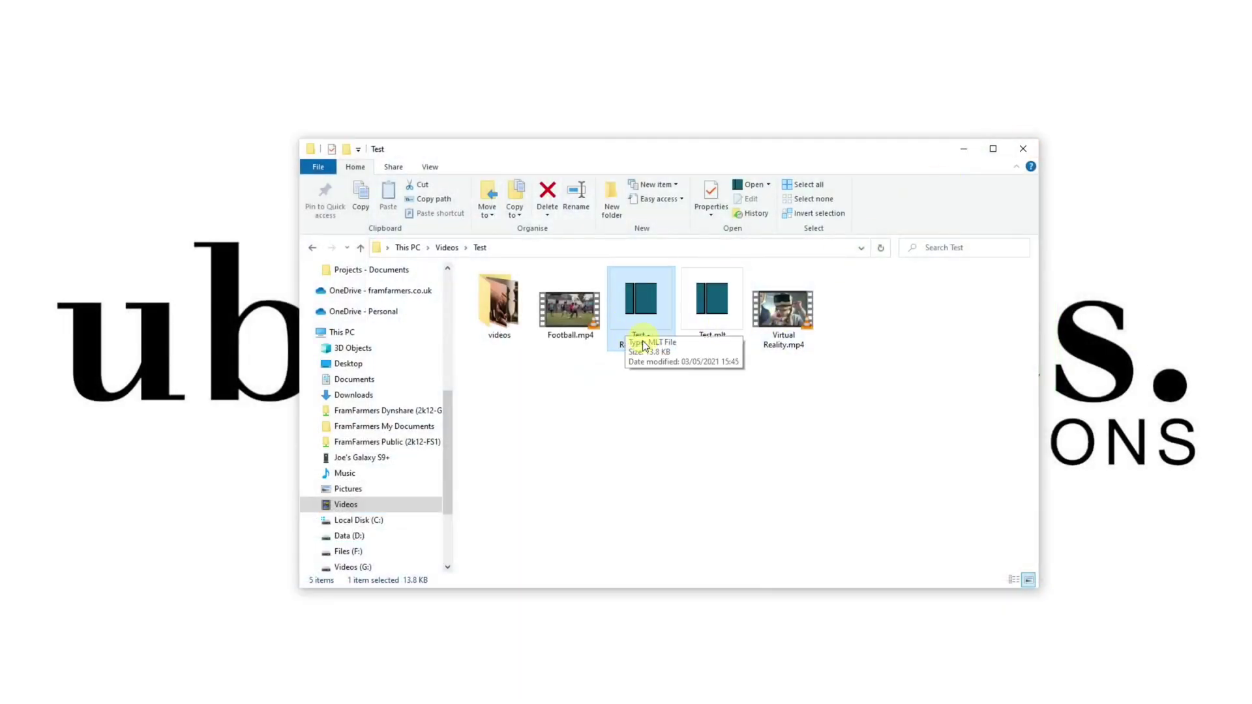
{"action": "left_click", "coordinate": [710, 305]}
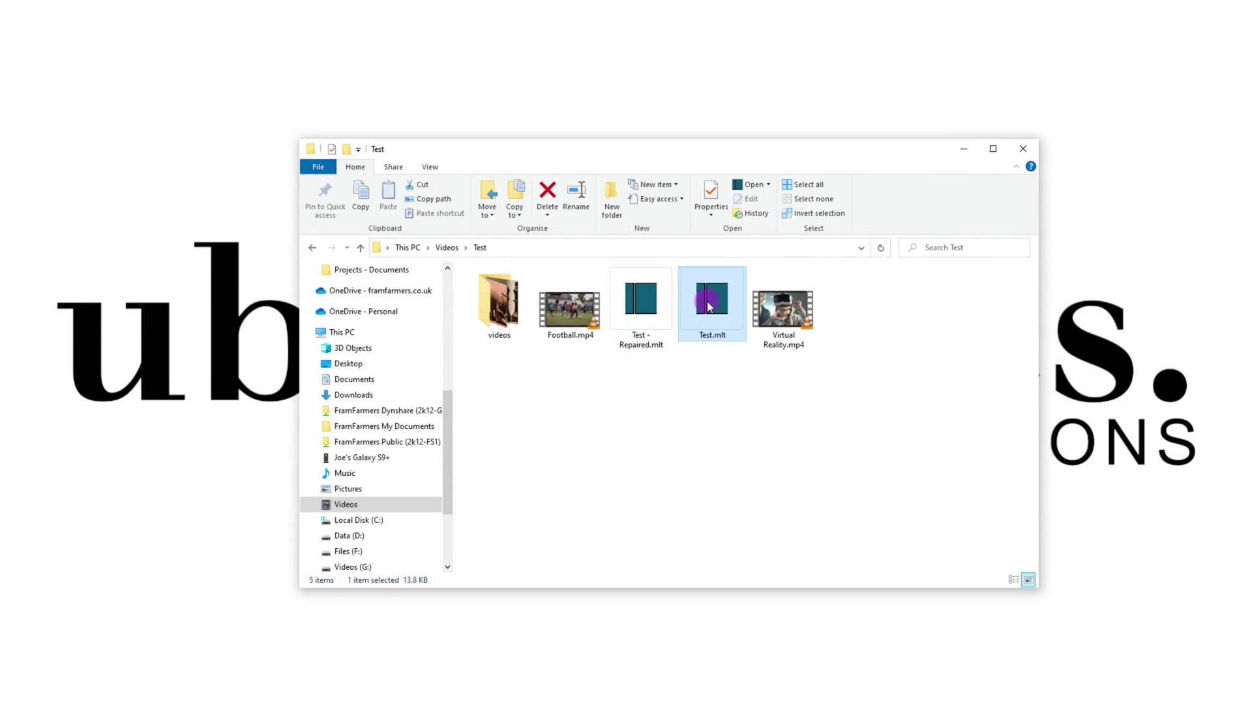
{"action": "double_click", "coordinate": [709, 306]}
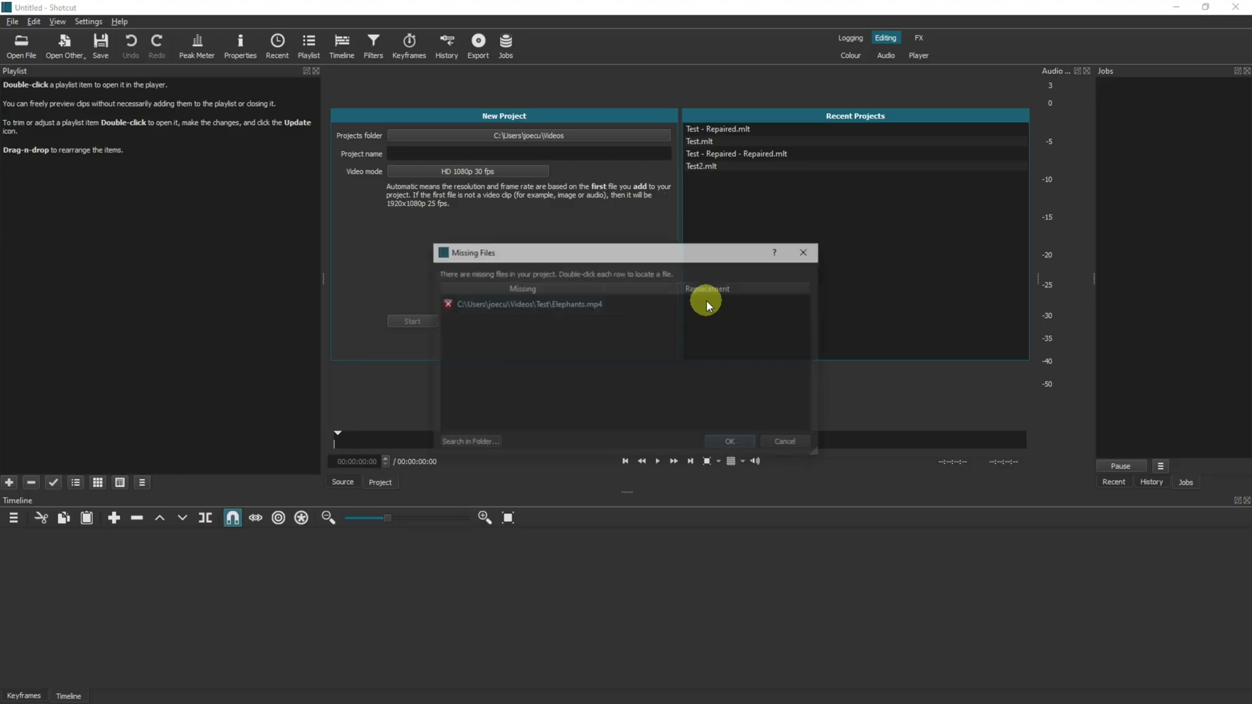
{"action": "double_click", "coordinate": [542, 306]}
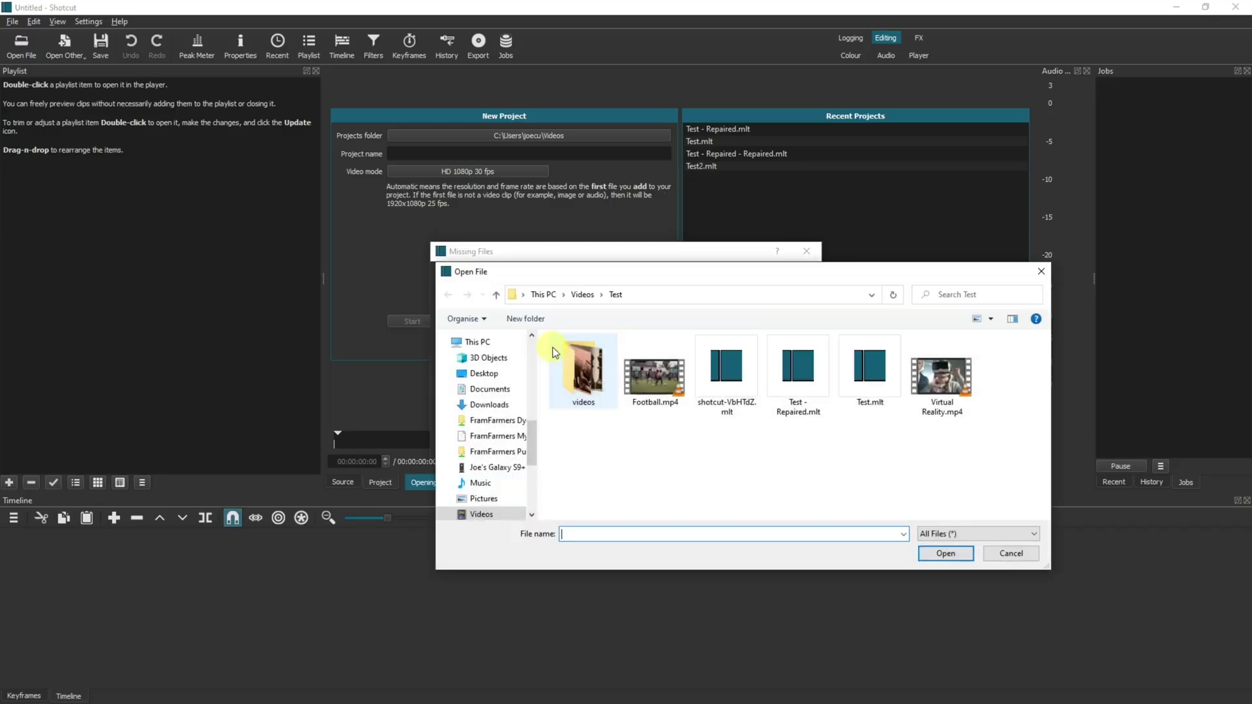
{"action": "double_click", "coordinate": [555, 352]}
{"action": "left_click", "coordinate": [731, 391]}
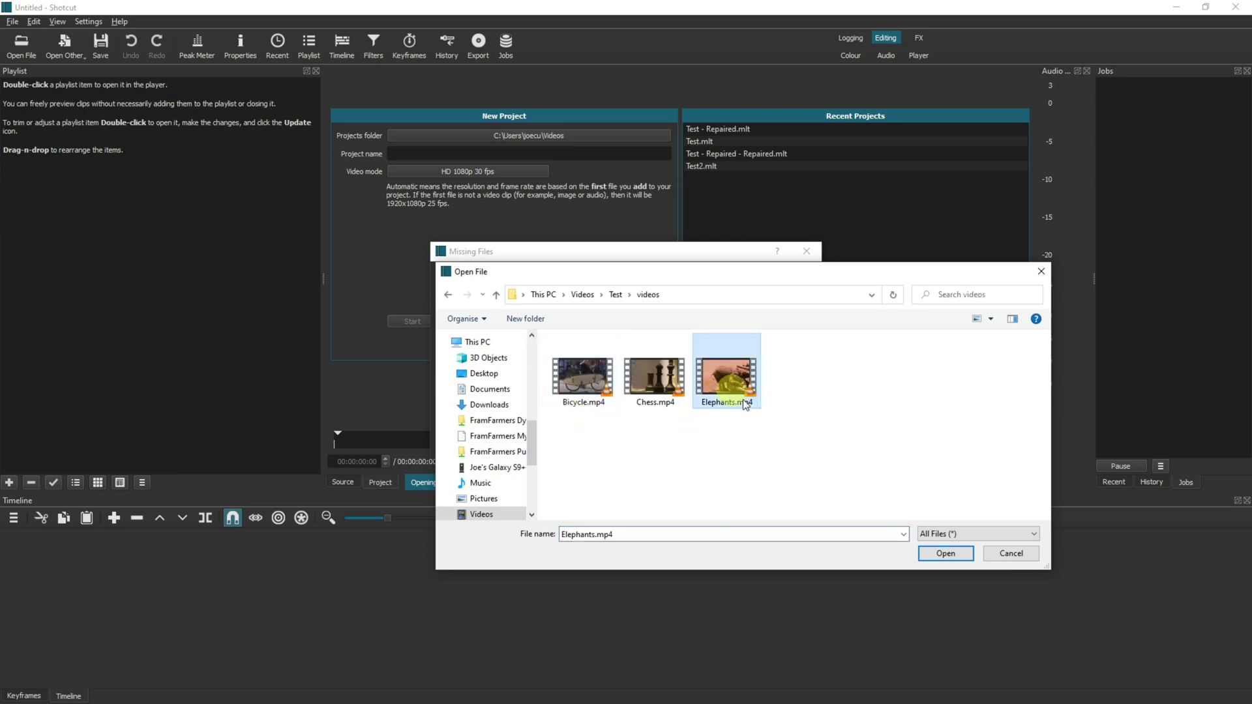
{"action": "left_click", "coordinate": [946, 553]}
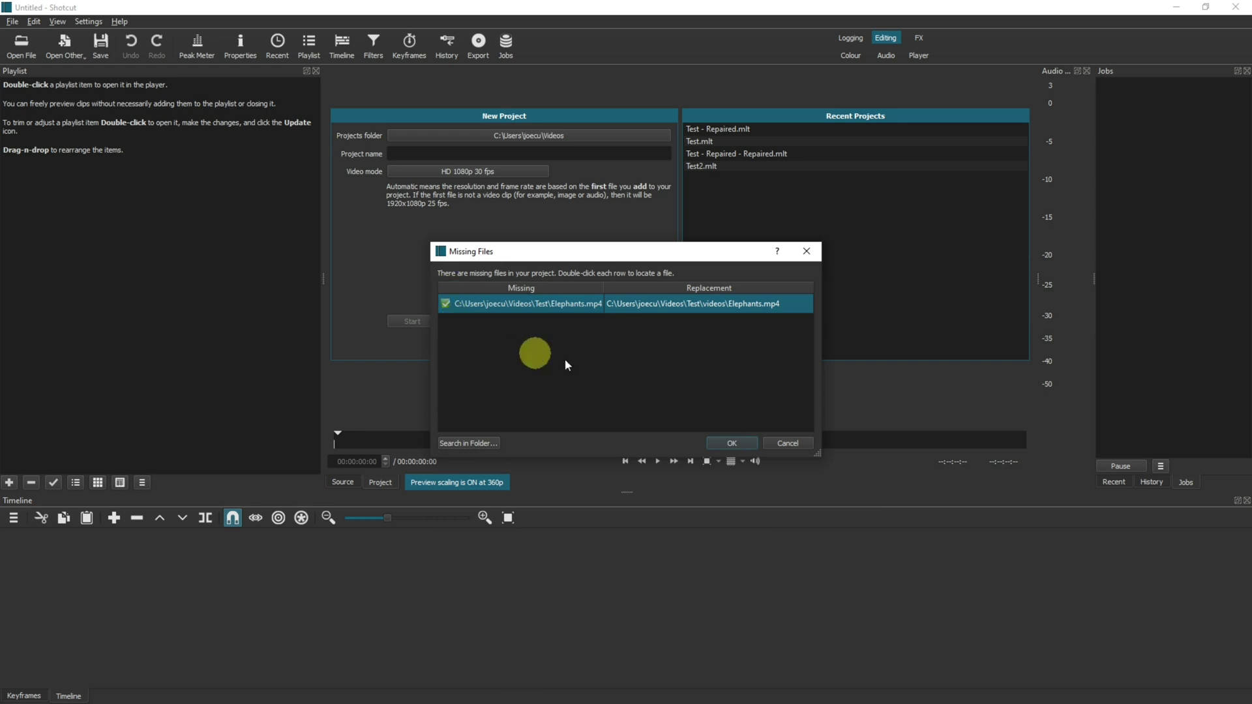
{"action": "left_click", "coordinate": [732, 443]}
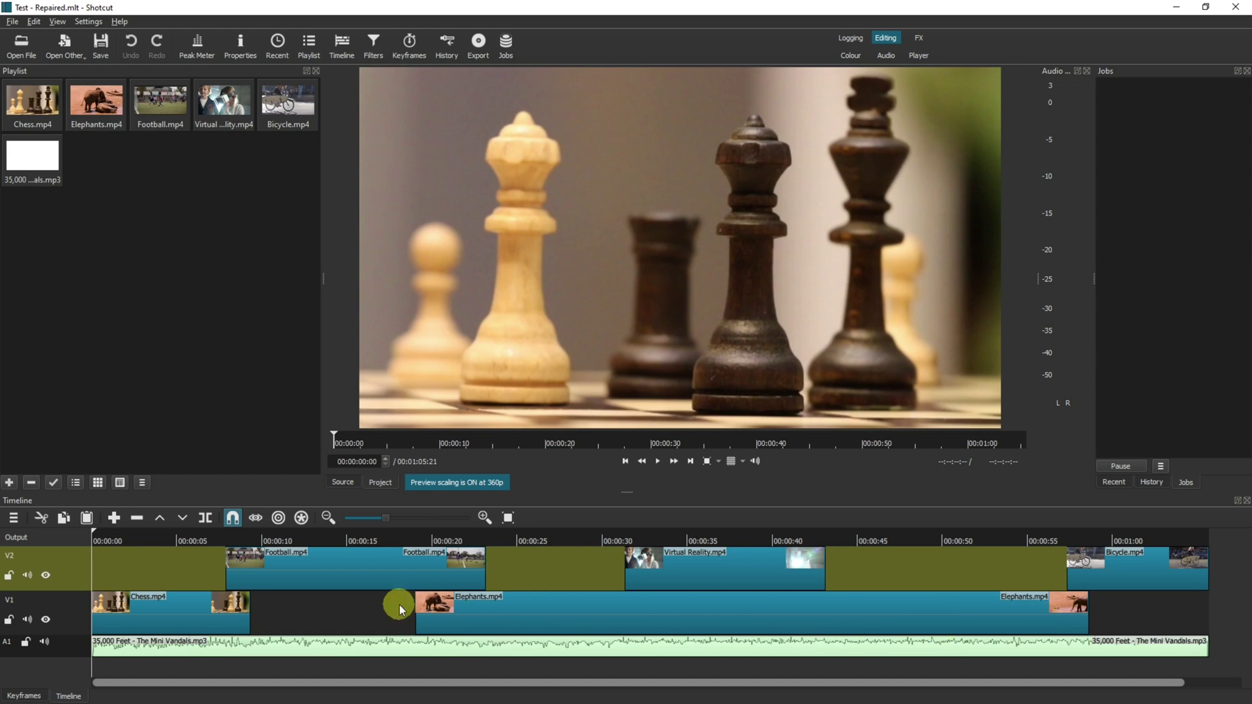
Step: Delete Football.mp4 from the Test folder
{"action": "key", "text": "alt+Tab"}
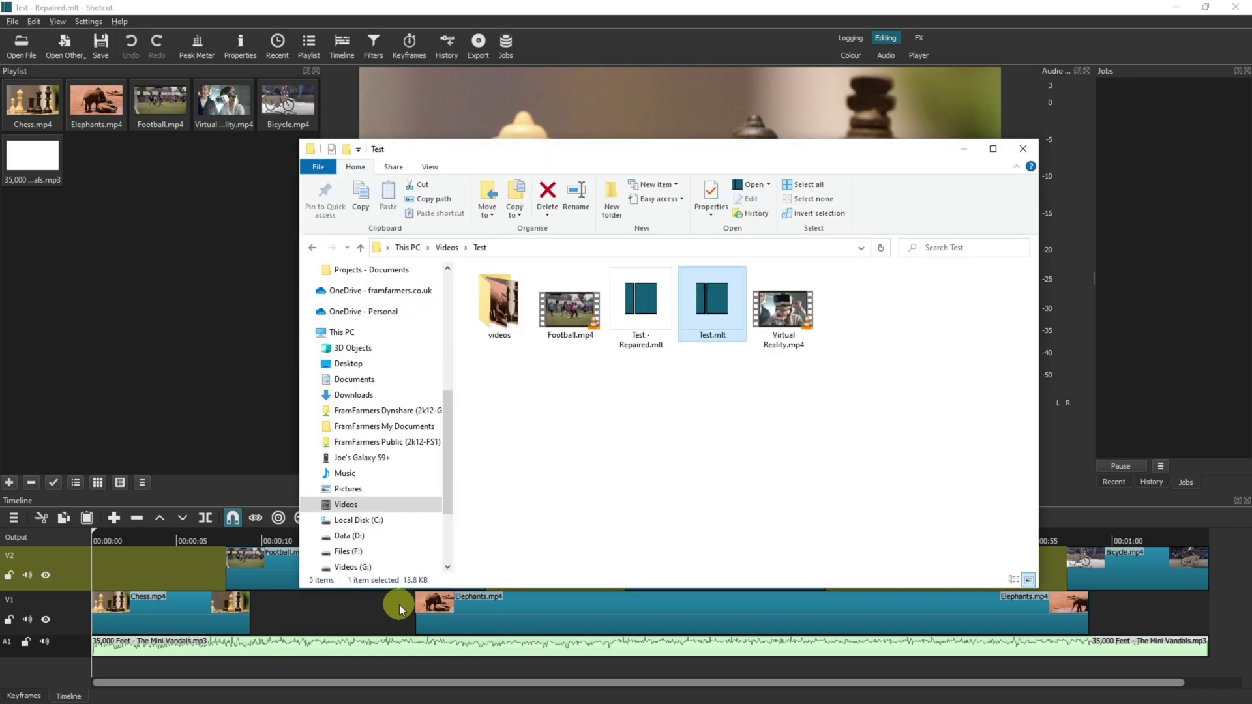
{"action": "left_click", "coordinate": [571, 325]}
{"action": "key", "text": "Delete"}
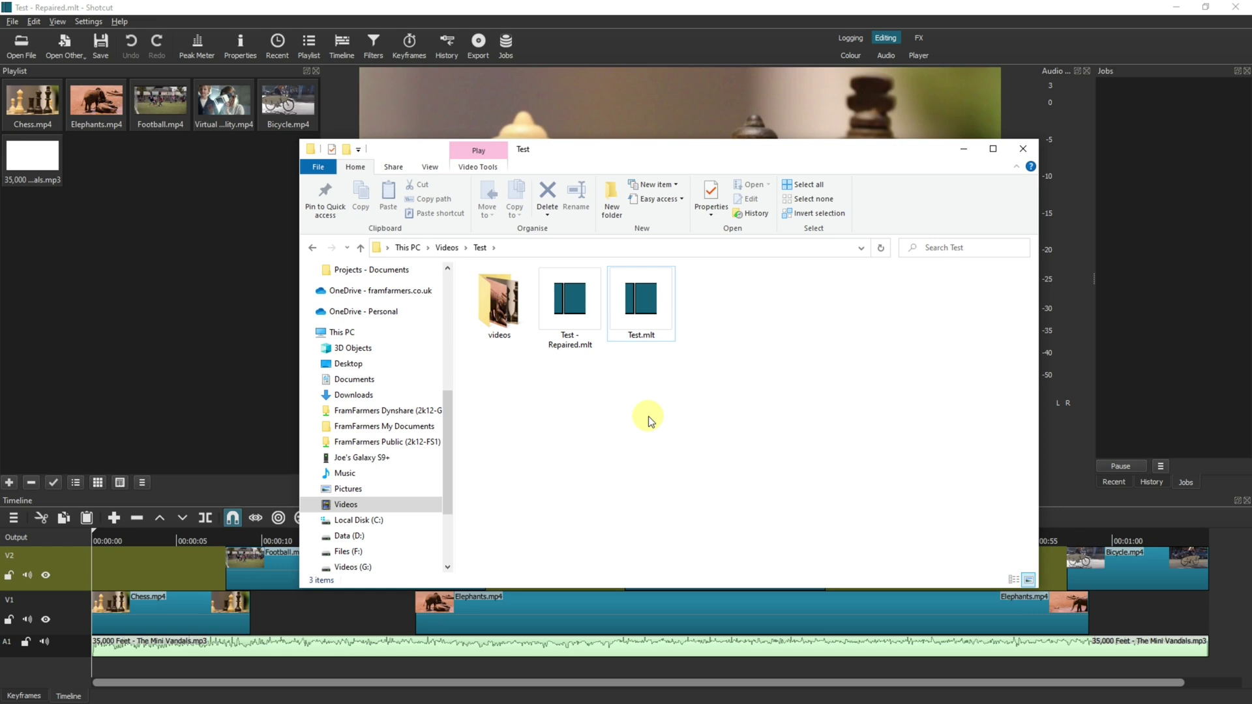
Step: Open Test - Repaired.mlt without relinking the missing Football.mp4 and Virtual Reality.mp4
{"action": "double_click", "coordinate": [577, 307]}
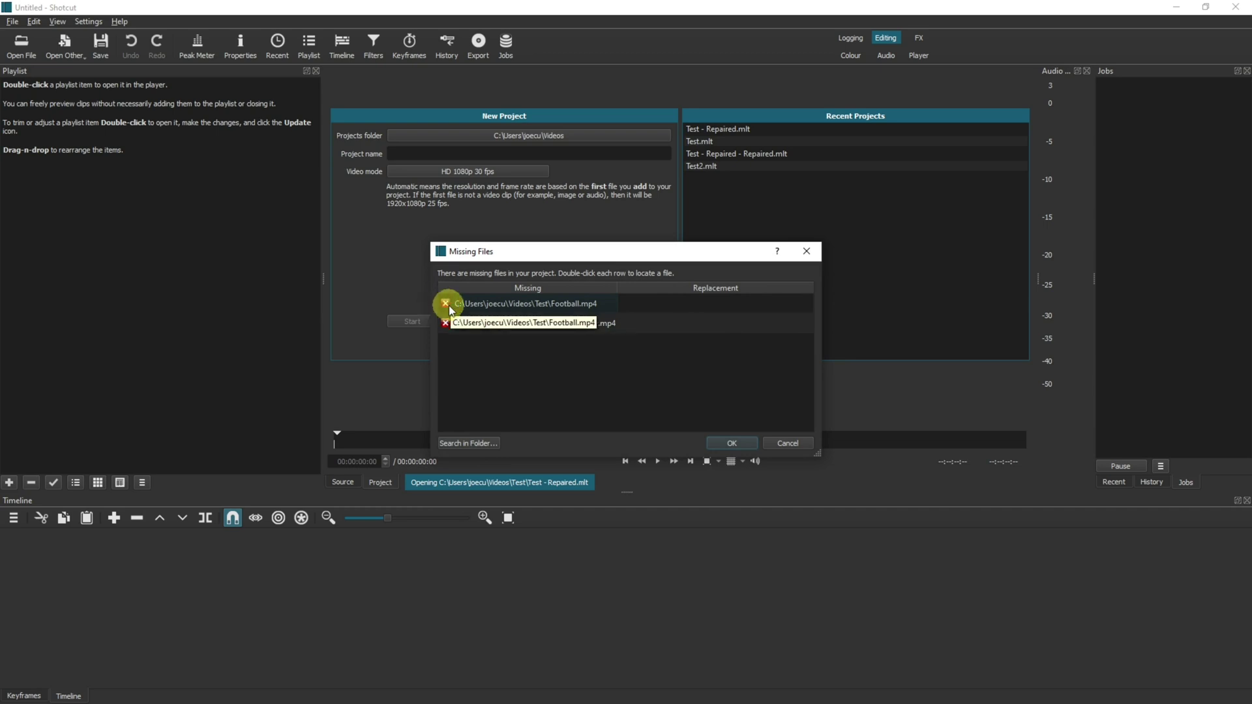
{"action": "left_click", "coordinate": [566, 304]}
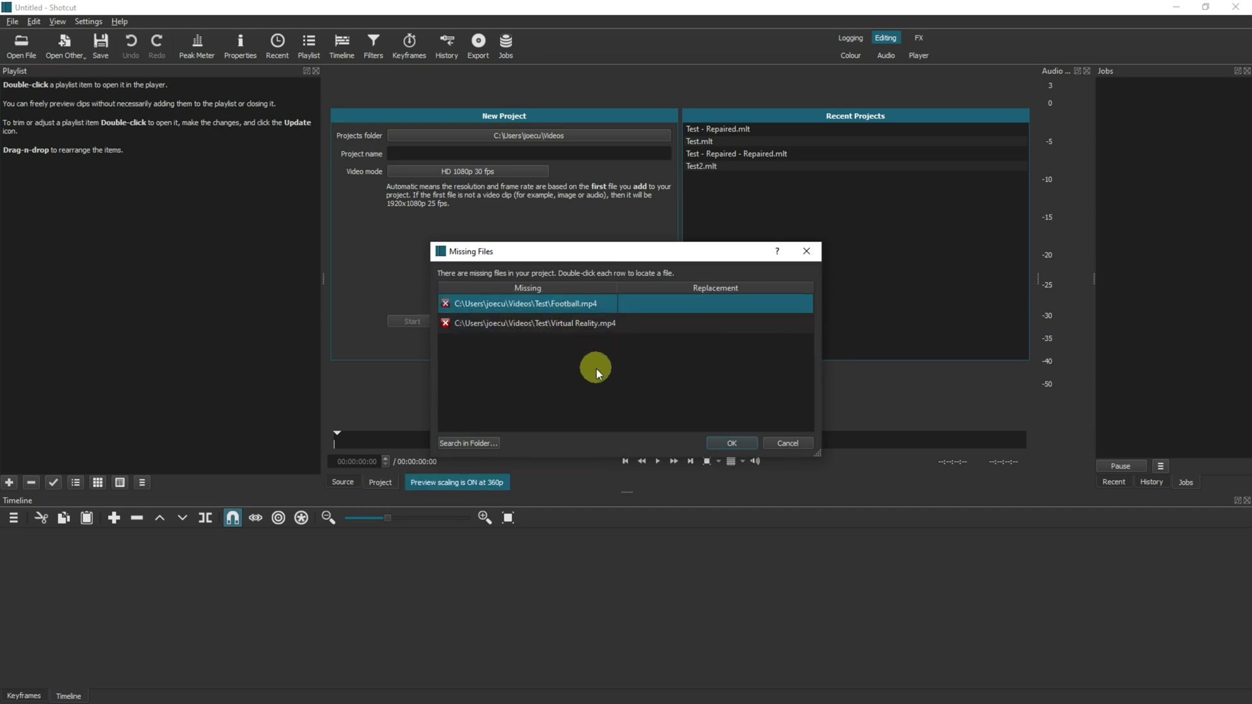
{"action": "left_click", "coordinate": [490, 324]}
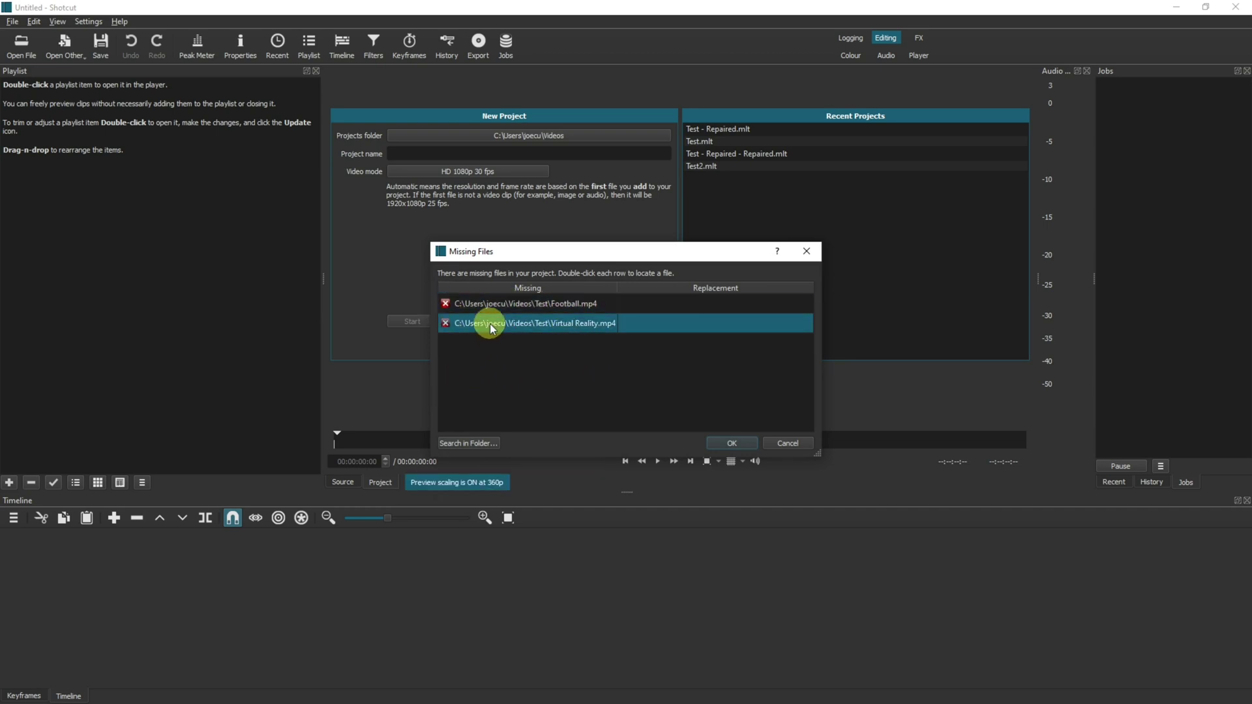
{"action": "left_click", "coordinate": [727, 442]}
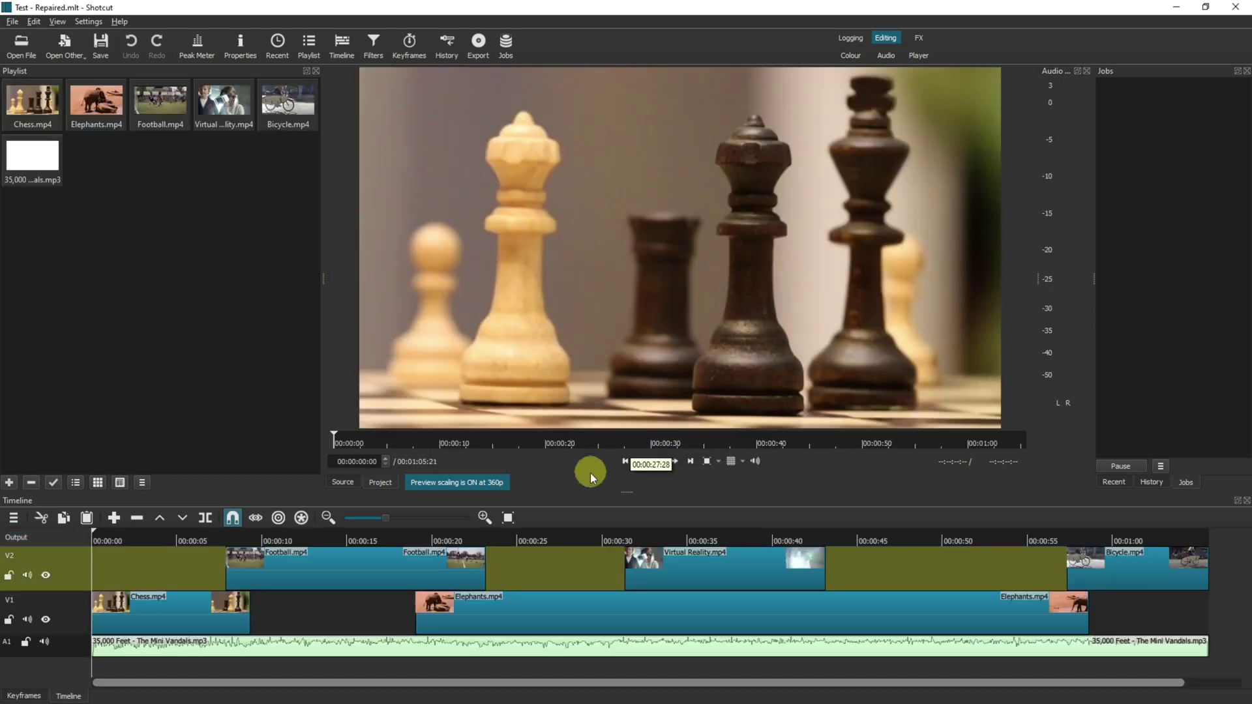
Step: Delete the missing Football clip from track V2 around 00:00:11:18
{"action": "left_click", "coordinate": [288, 538]}
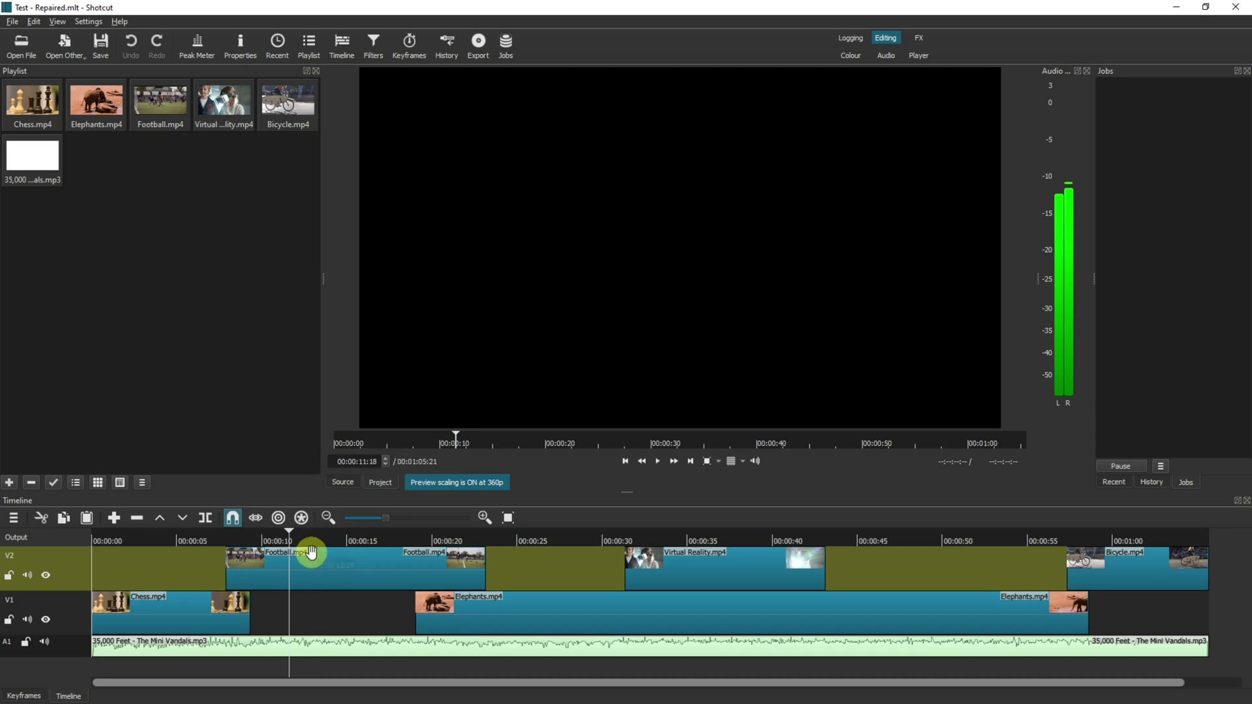
{"action": "left_click", "coordinate": [316, 564]}
{"action": "key", "text": "Delete"}
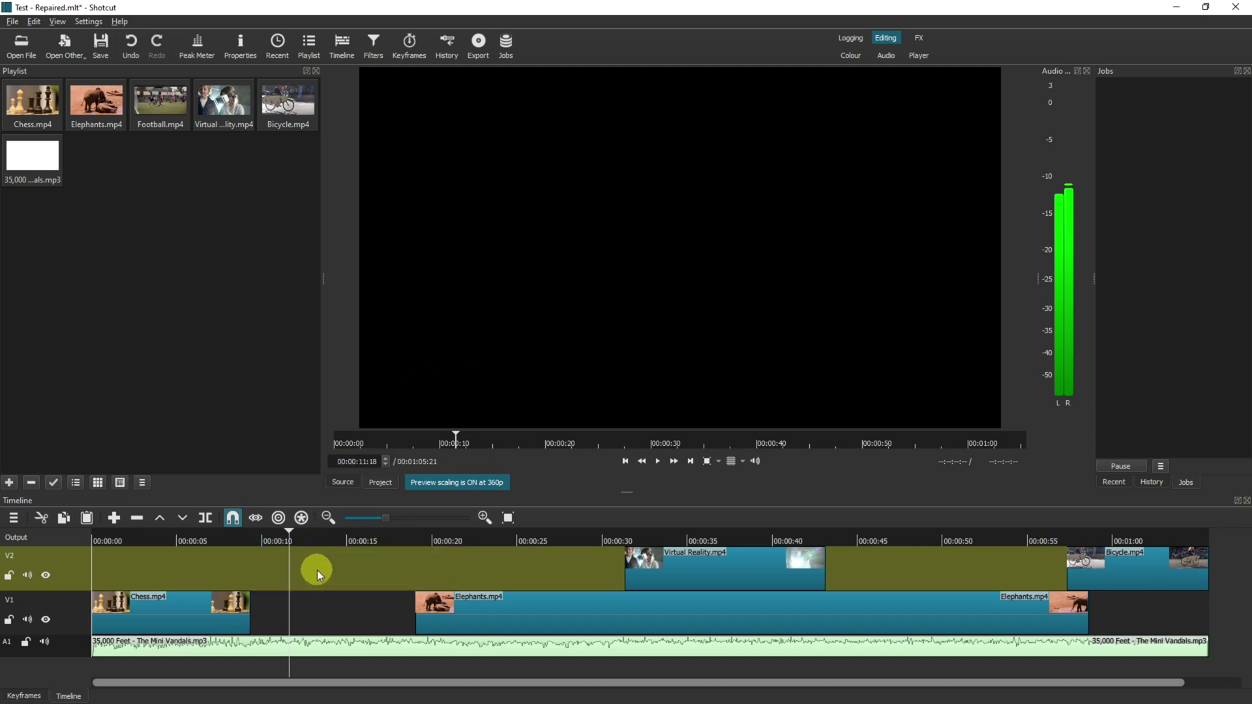
Step: Move Elephants.mp4 to the playlist end, place Chess.mp4 on V2 near 00:00:09, nudge Elephants left
{"action": "left_click", "coordinate": [90, 110]}
{"action": "left_click_drag", "start_coordinate": [90, 111], "coordinate": [132, 248]}
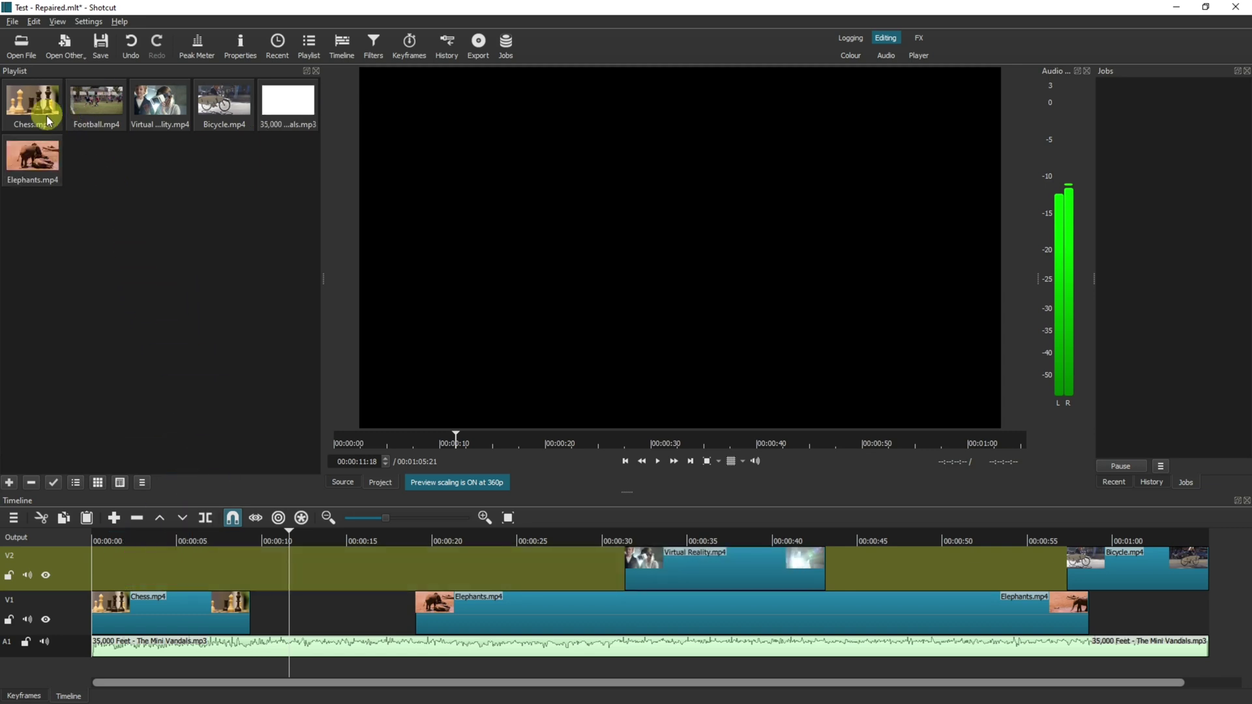
{"action": "left_click_drag", "start_coordinate": [27, 104], "coordinate": [365, 580]}
{"action": "left_click_drag", "start_coordinate": [460, 609], "coordinate": [447, 609]}
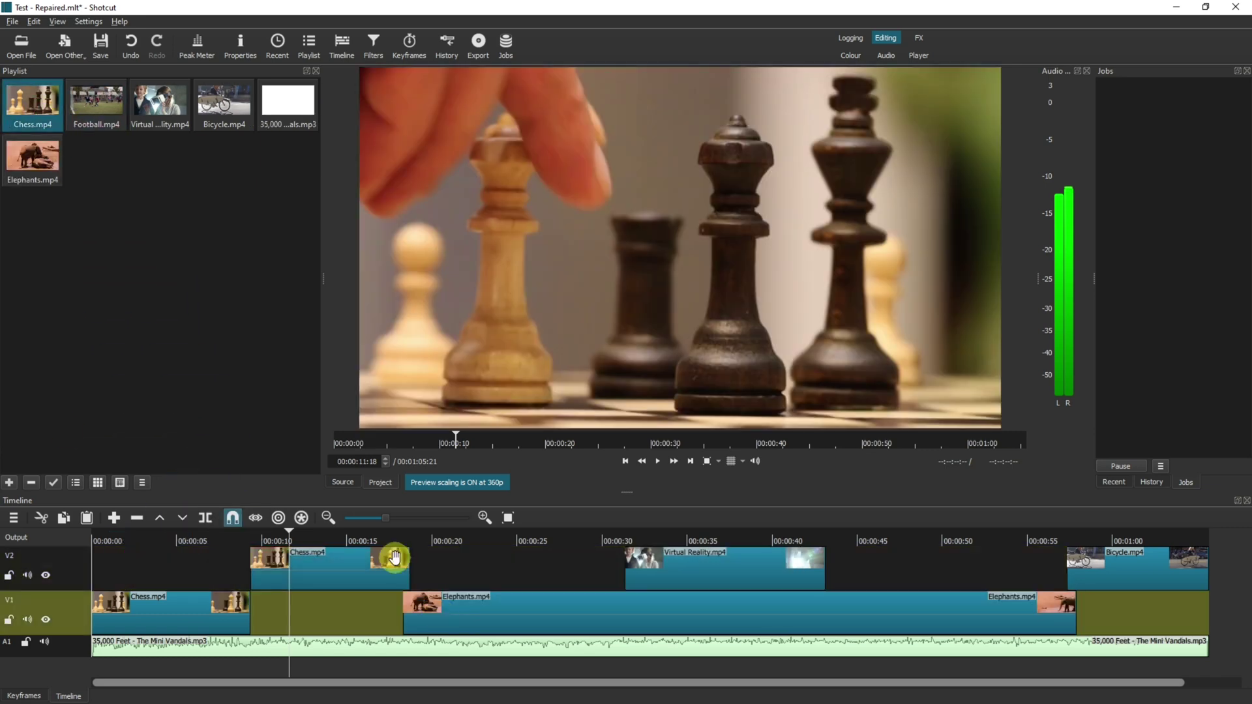
{"action": "key", "text": "alt+Tab"}
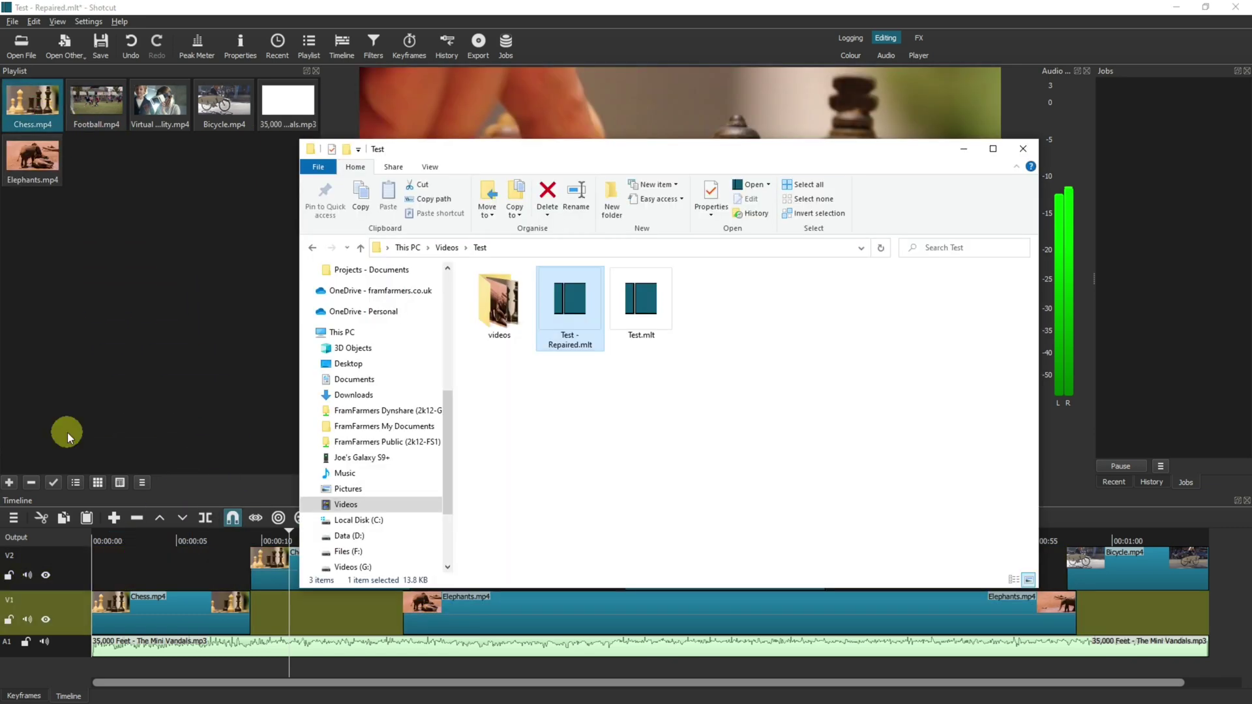
Step: Rename Bicycle.mp4 in the videos folder to Bicycle2.mp4
{"action": "double_click", "coordinate": [505, 311]}
{"action": "left_click", "coordinate": [502, 318]}
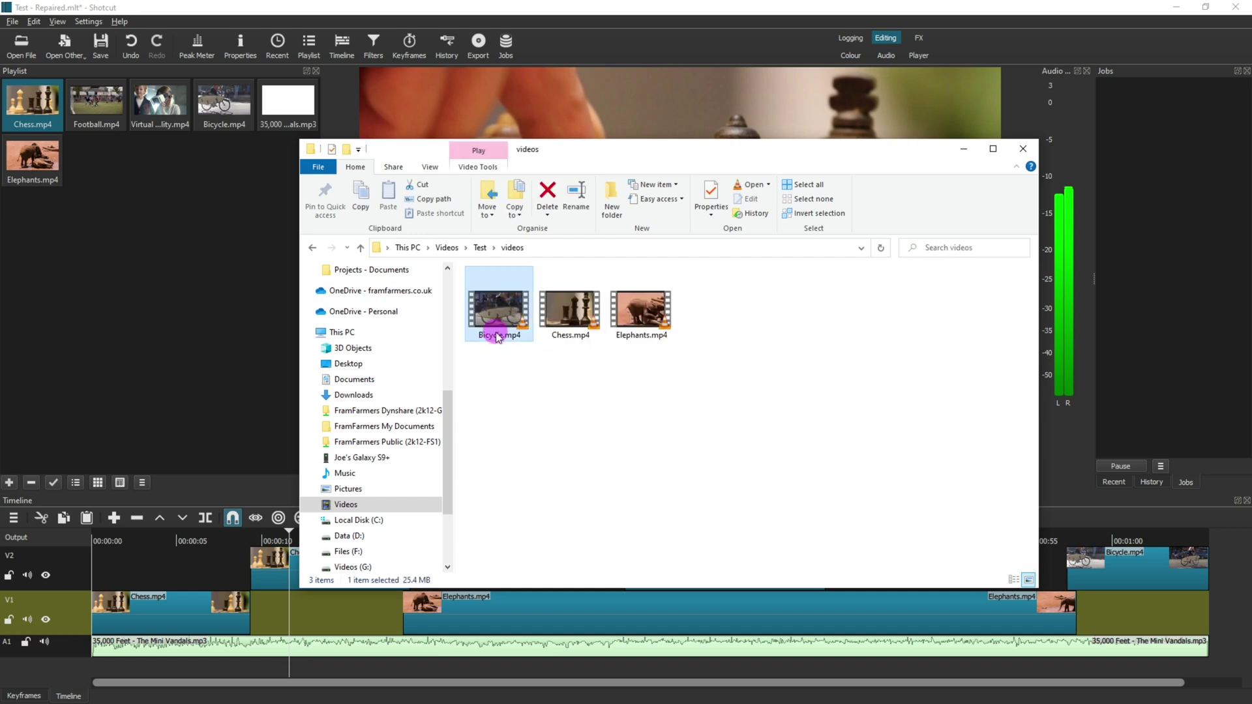
{"action": "left_click", "coordinate": [497, 337]}
{"action": "left_click", "coordinate": [499, 336]}
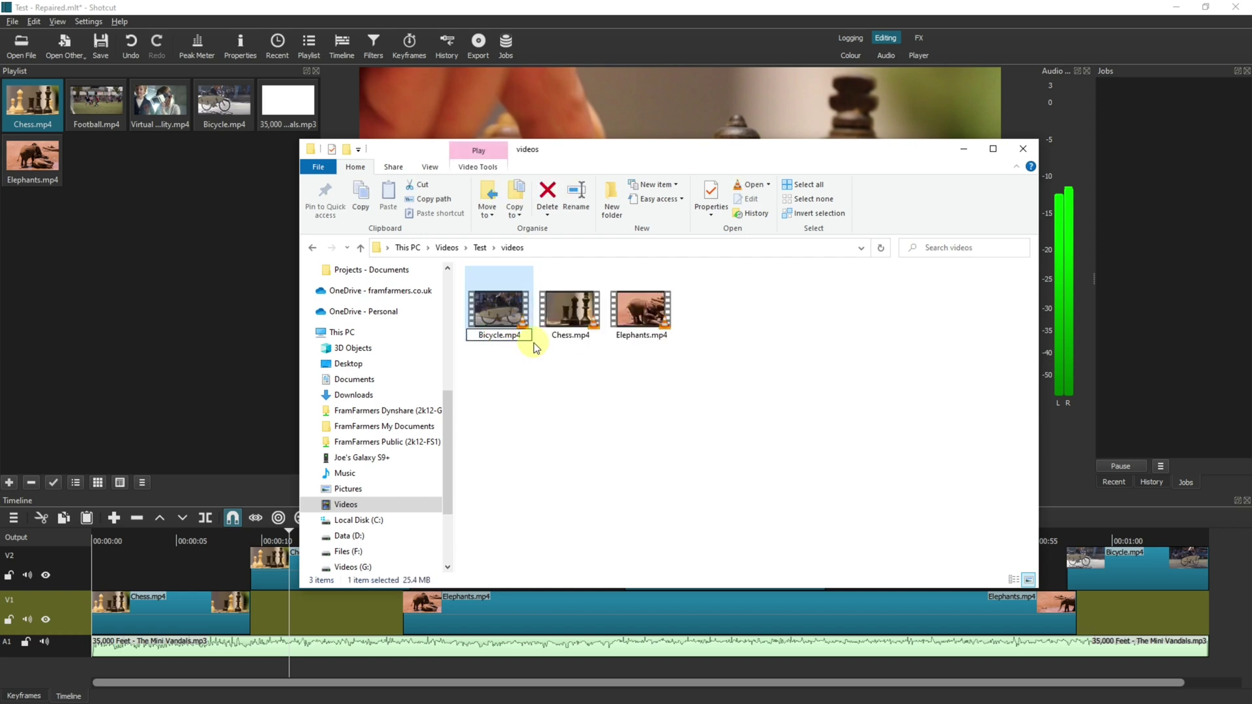
{"action": "key", "text": "Return"}
Step: Close Shotcut saving changes, return to the Test folder, and reopen Test - Repaired.mlt
{"action": "left_click", "coordinate": [1239, 7]}
{"action": "left_click", "coordinate": [1239, 8]}
{"action": "left_click", "coordinate": [573, 379]}
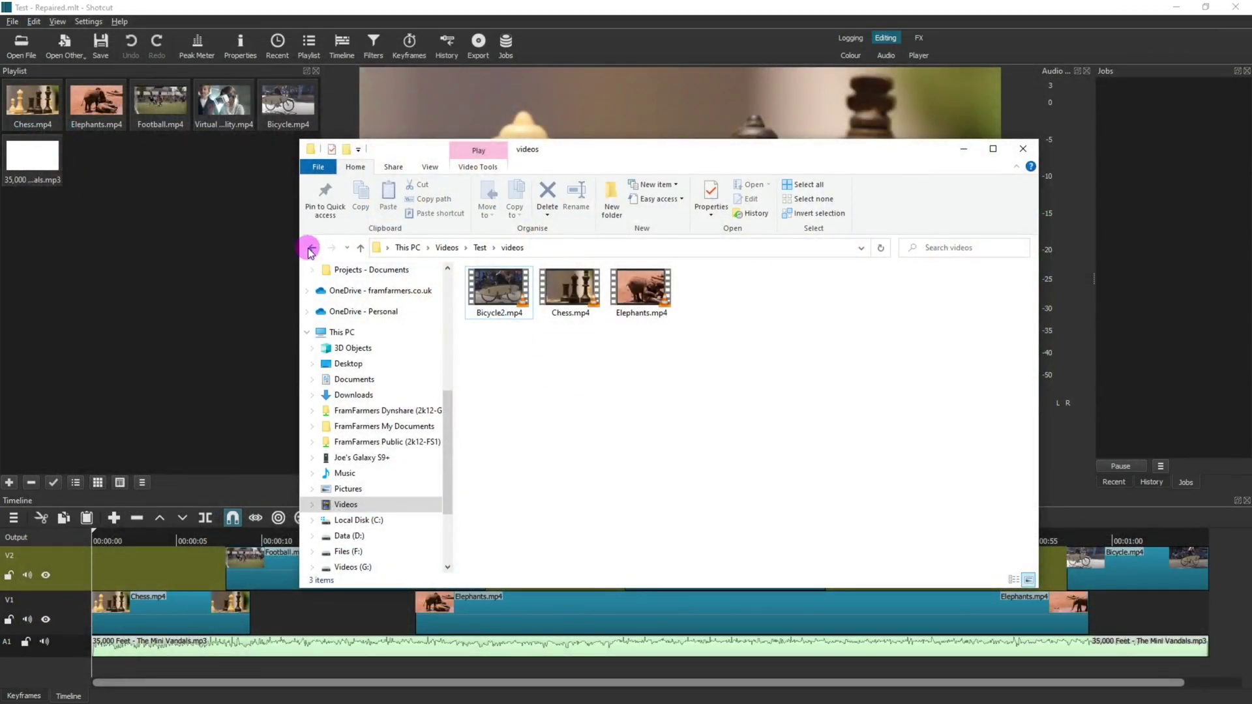
{"action": "left_click", "coordinate": [312, 247]}
{"action": "double_click", "coordinate": [569, 309]}
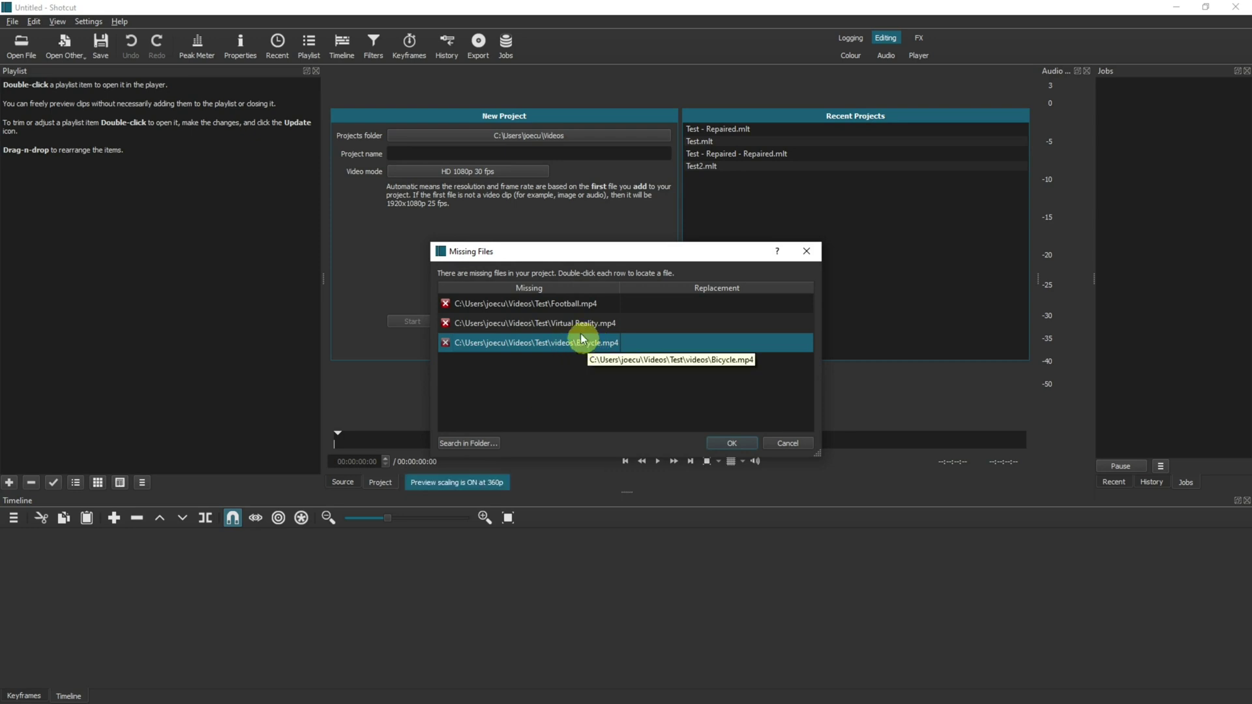
Step: In Missing Files, relink the missing Bicycle.mp4 to the renamed Bicycle2.mp4
{"action": "left_click", "coordinate": [570, 305]}
{"action": "left_click", "coordinate": [576, 324]}
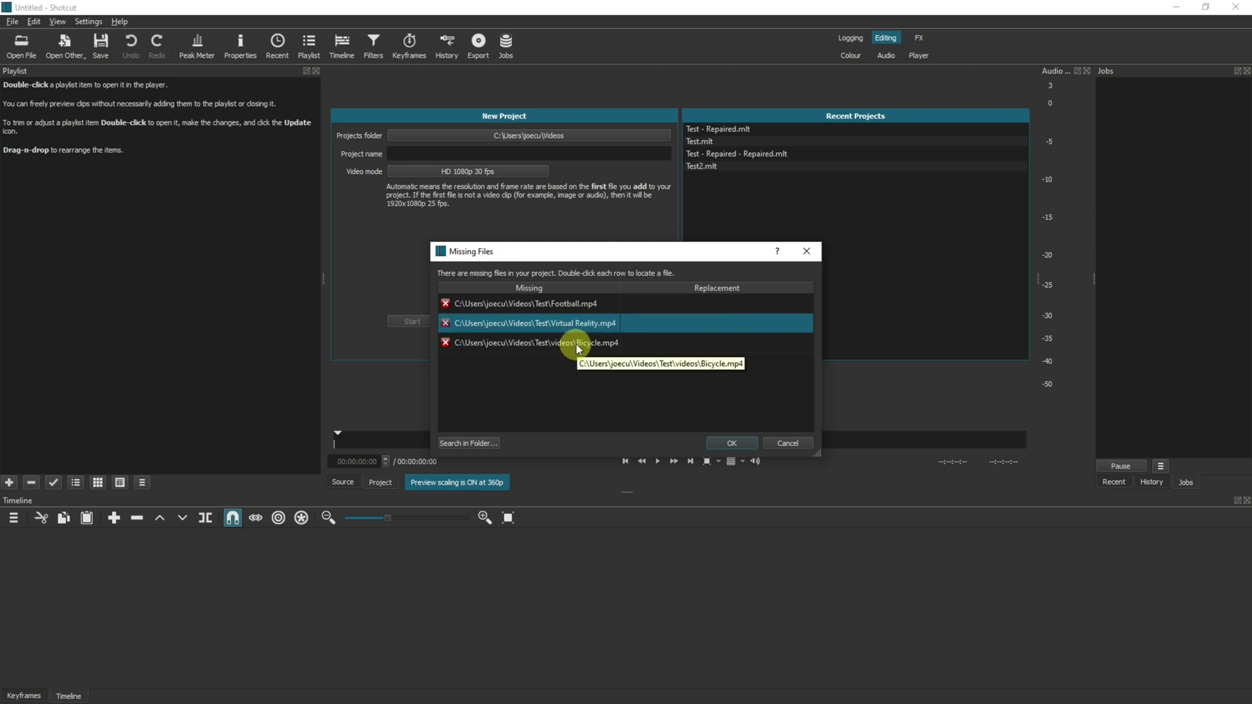
{"action": "left_click", "coordinate": [576, 344]}
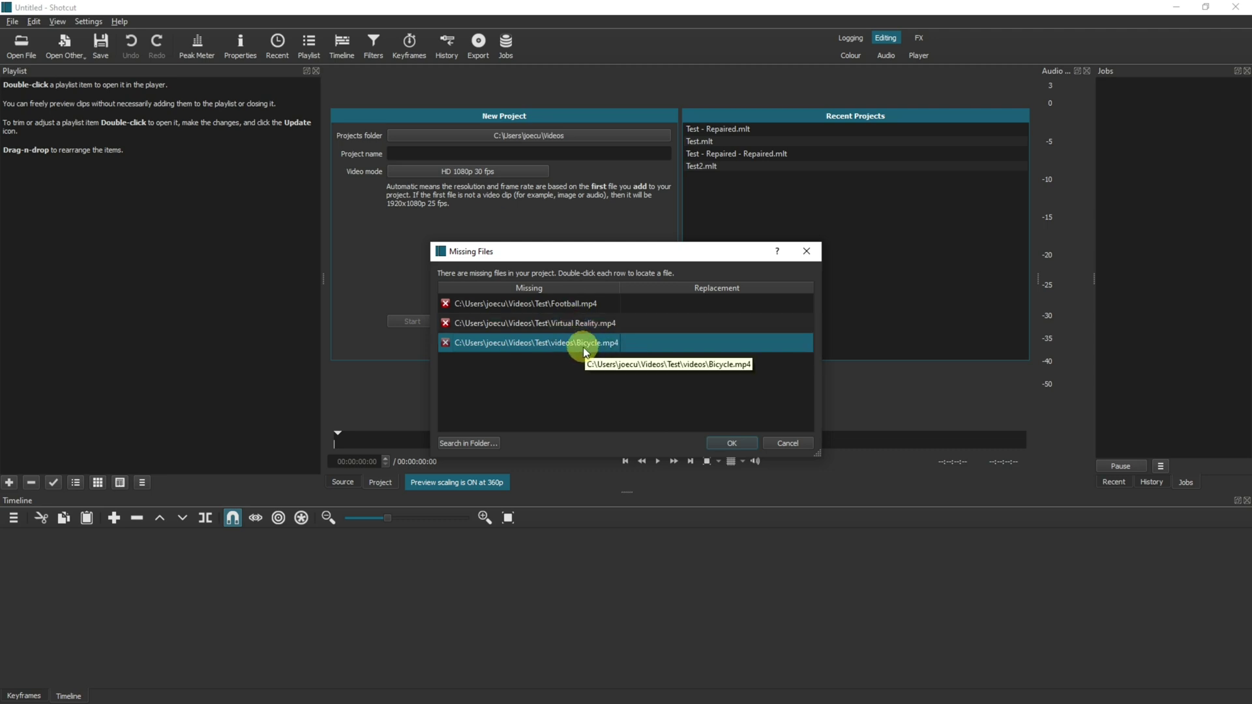
{"action": "double_click", "coordinate": [583, 347]}
{"action": "left_click", "coordinate": [577, 373]}
{"action": "left_click", "coordinate": [956, 562]}
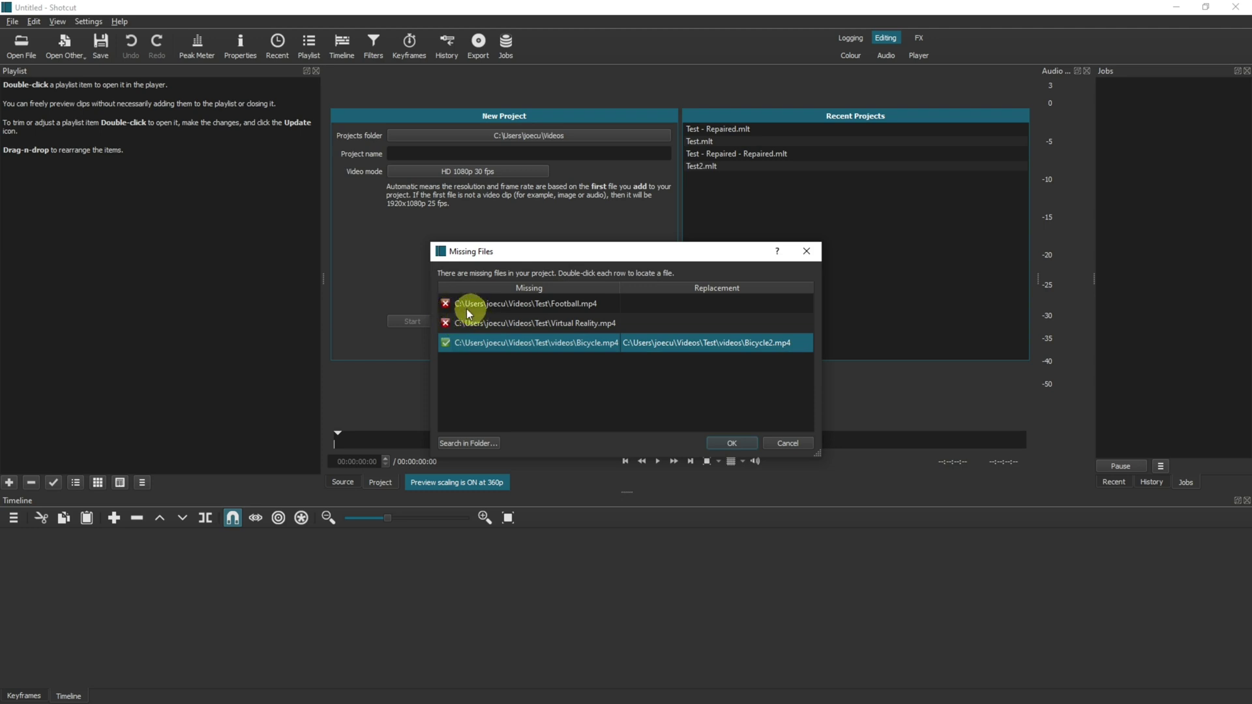
{"action": "double_click", "coordinate": [569, 323]}
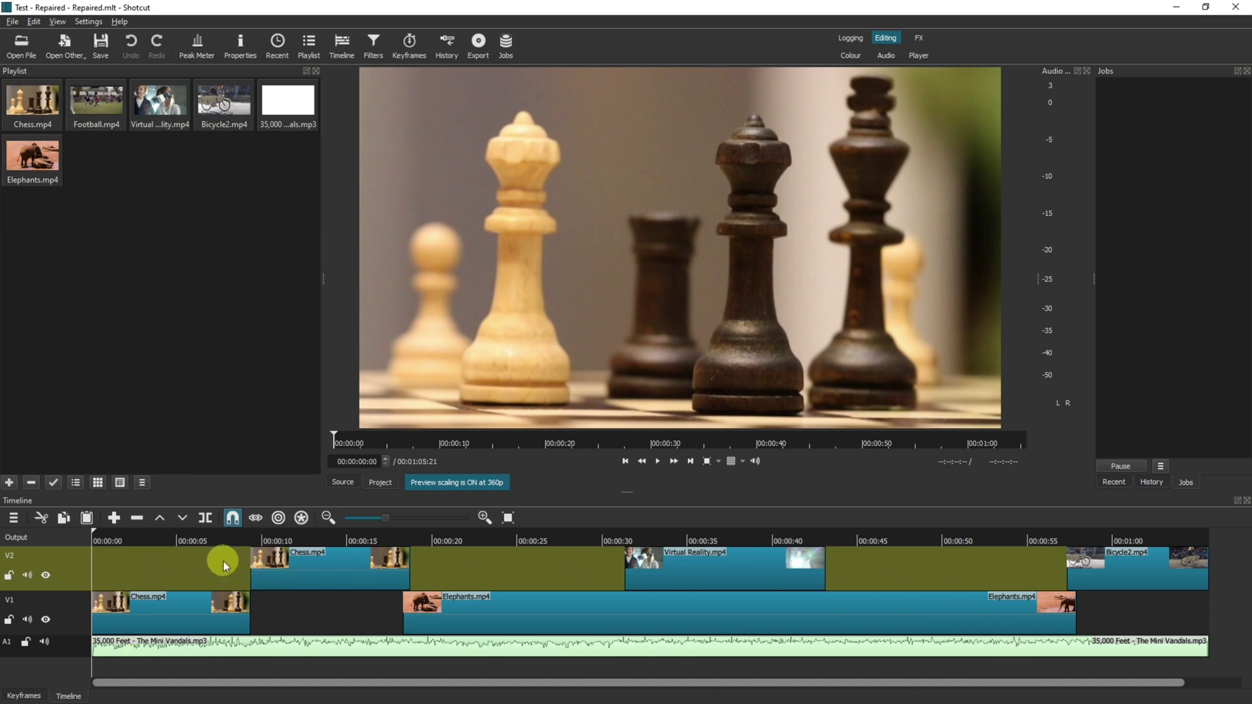
Step: Remove the missing Football.mp4 from the playlist and save as Test - Repaired - Repaired.mlt
{"action": "right_click", "coordinate": [98, 84]}
{"action": "left_click", "coordinate": [124, 107]}
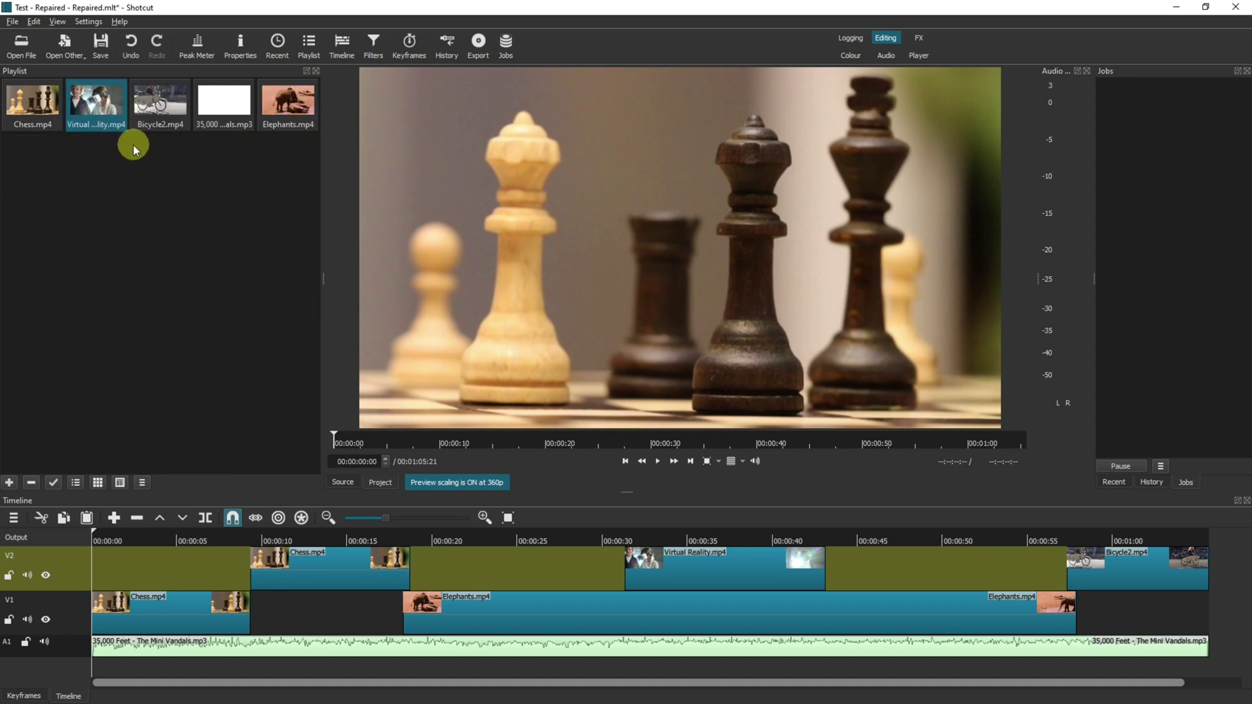
{"action": "left_click", "coordinate": [102, 46]}
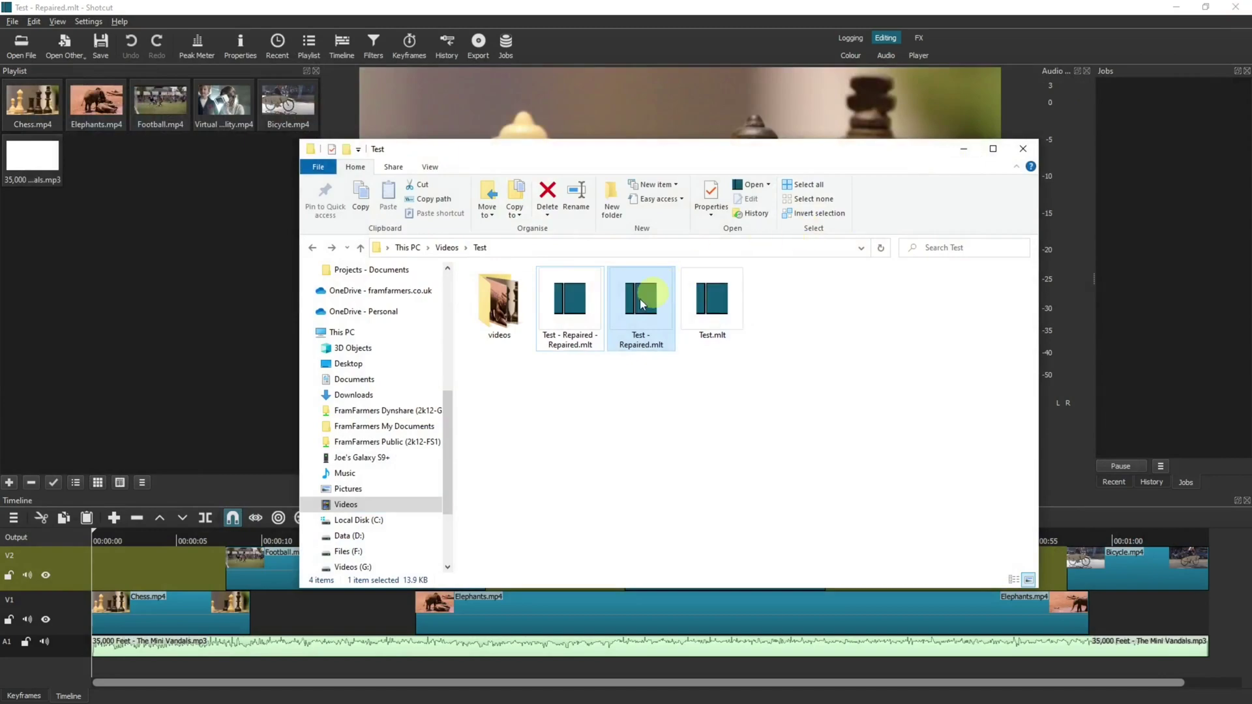
Step: Open Test - Repaired - Repaired.mlt, skipping the still-missing Virtual Reality file
{"action": "left_click", "coordinate": [556, 300]}
{"action": "double_click", "coordinate": [555, 300]}
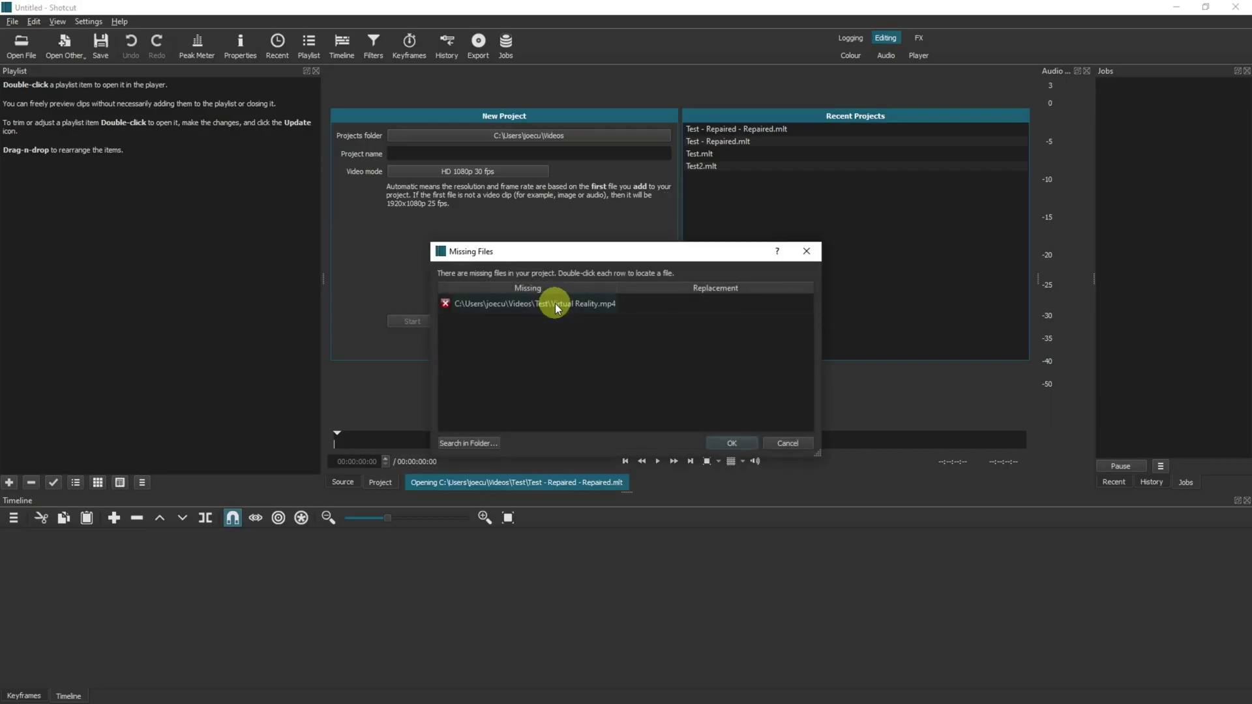
{"action": "left_click", "coordinate": [572, 312]}
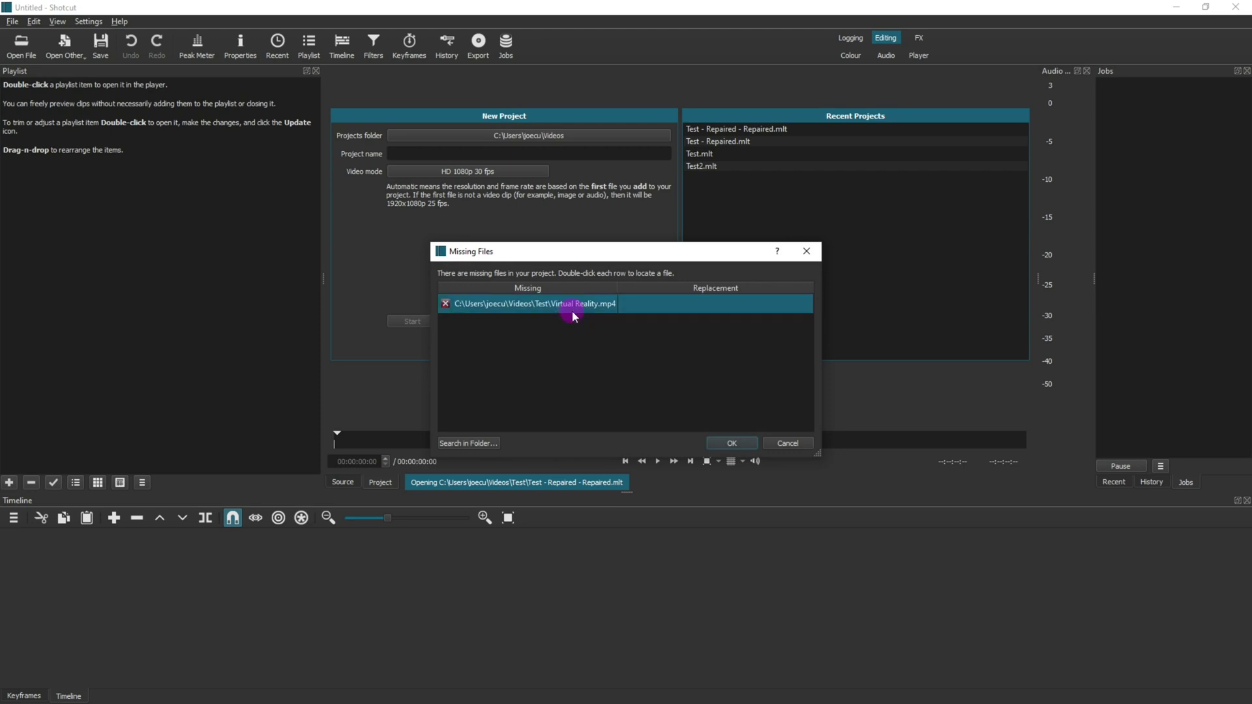
{"action": "left_click", "coordinate": [734, 443]}
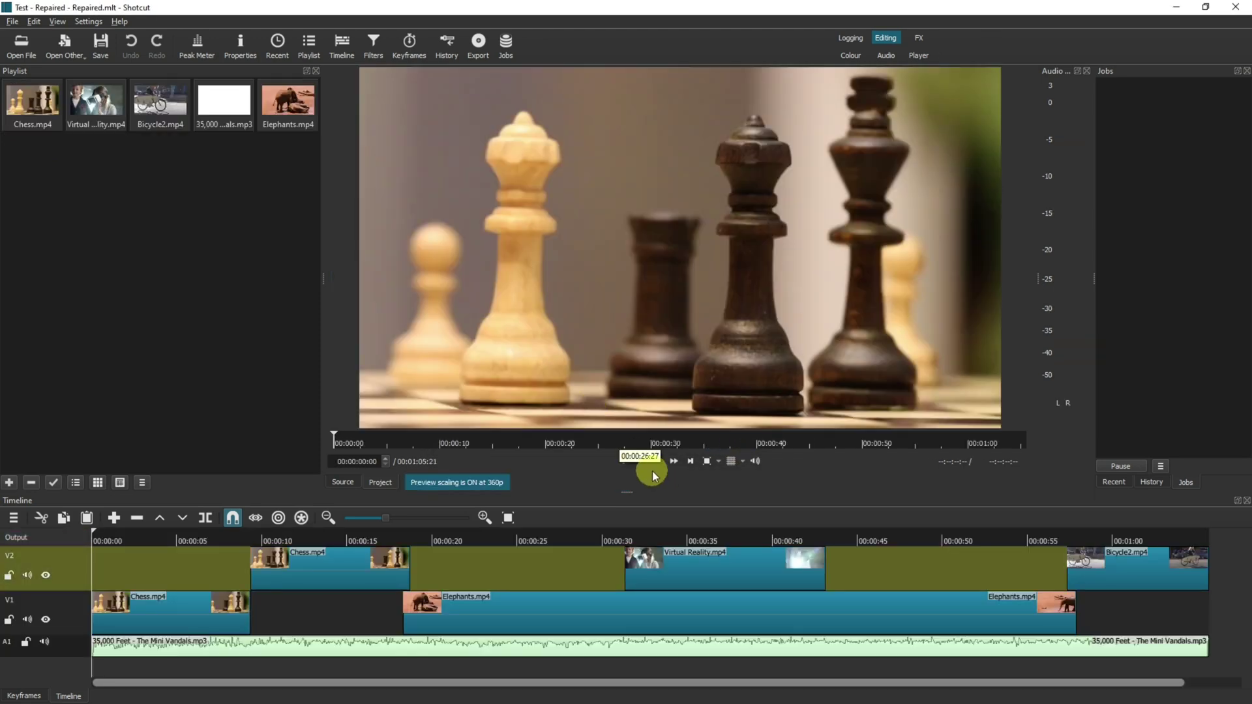
Step: Delete the Virtual Reality clip from track V2 and the playlist, then save
{"action": "left_click", "coordinate": [710, 568]}
{"action": "key", "text": "Delete"}
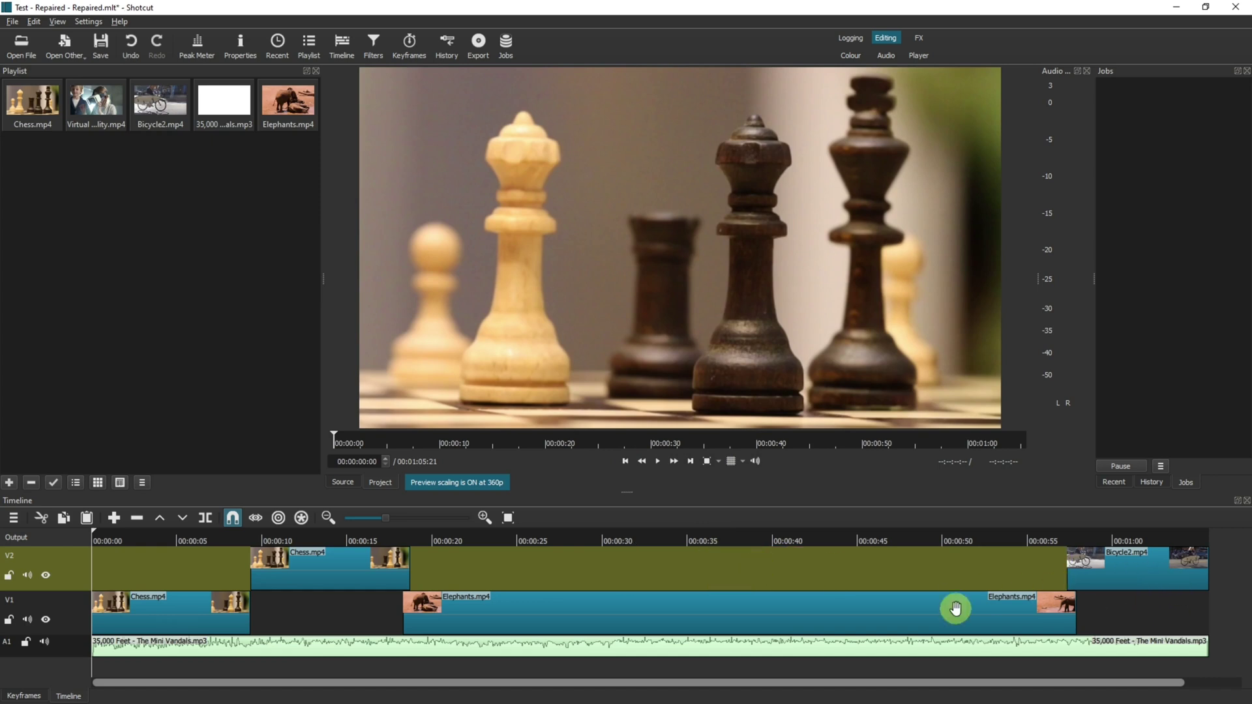
{"action": "right_click", "coordinate": [104, 109]}
{"action": "left_click", "coordinate": [123, 118]}
{"action": "left_click", "coordinate": [100, 45]}
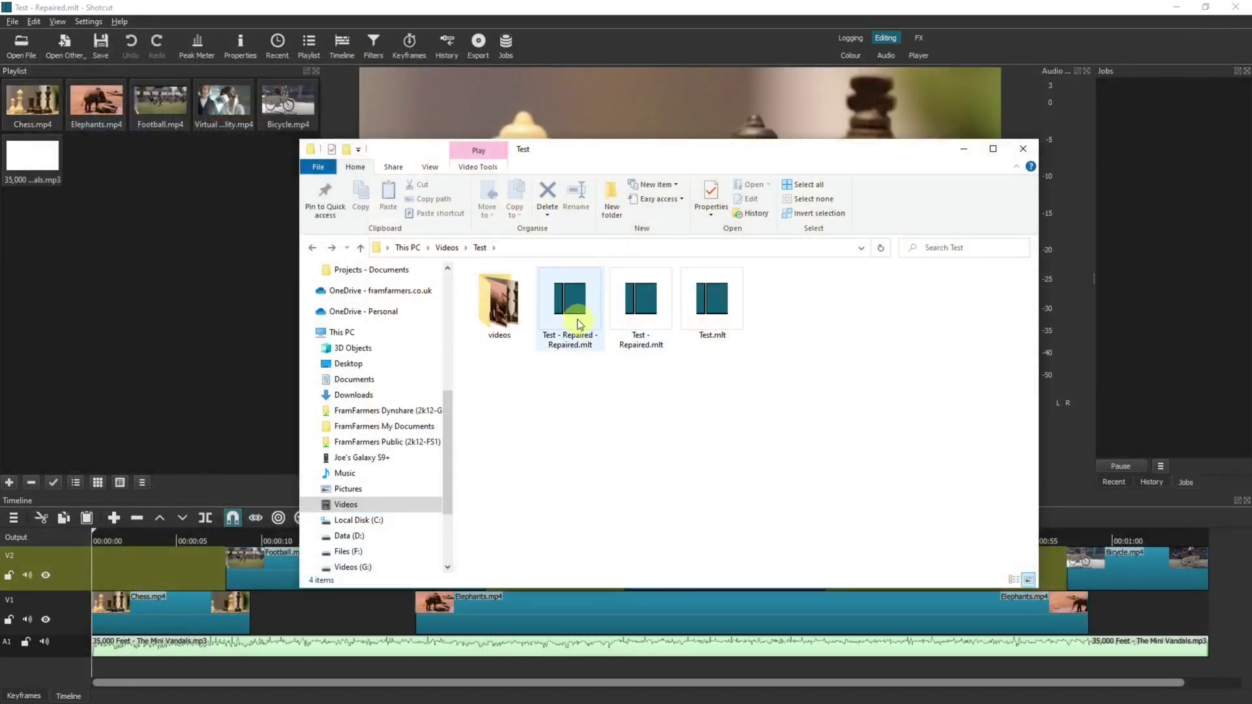
{"action": "left_click", "coordinate": [571, 305]}
{"action": "double_click", "coordinate": [572, 305]}
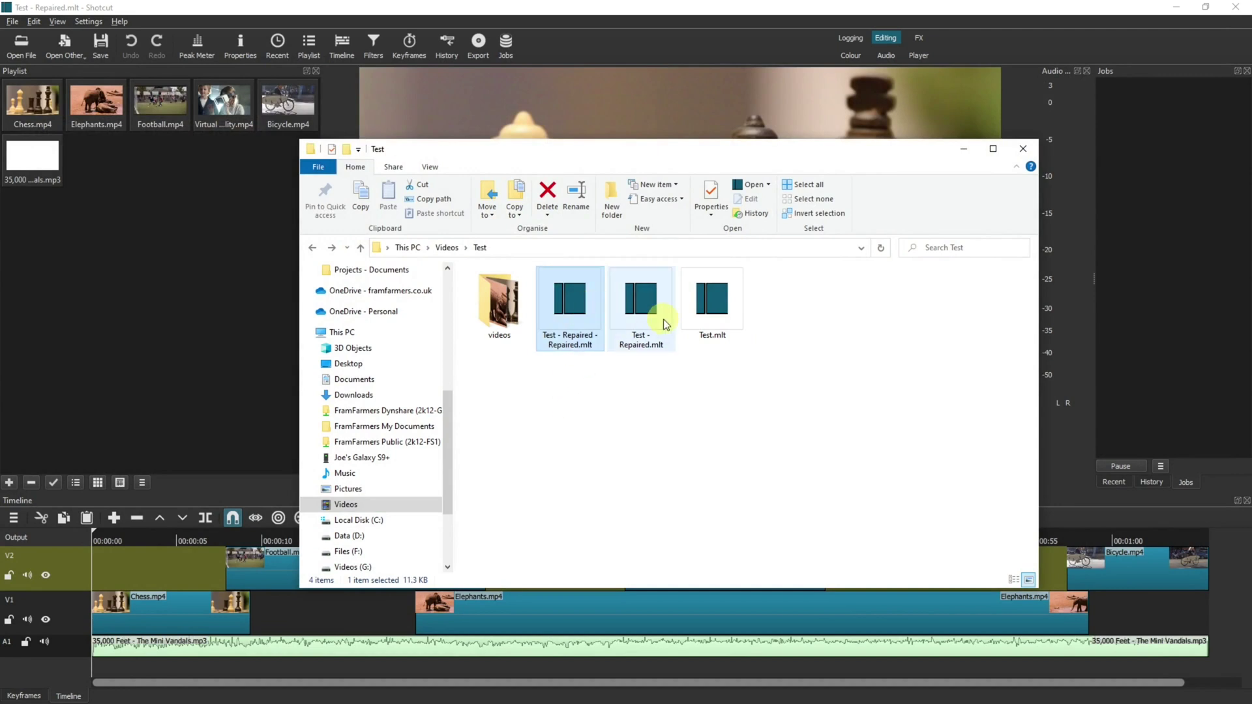
{"action": "left_click", "coordinate": [655, 316]}
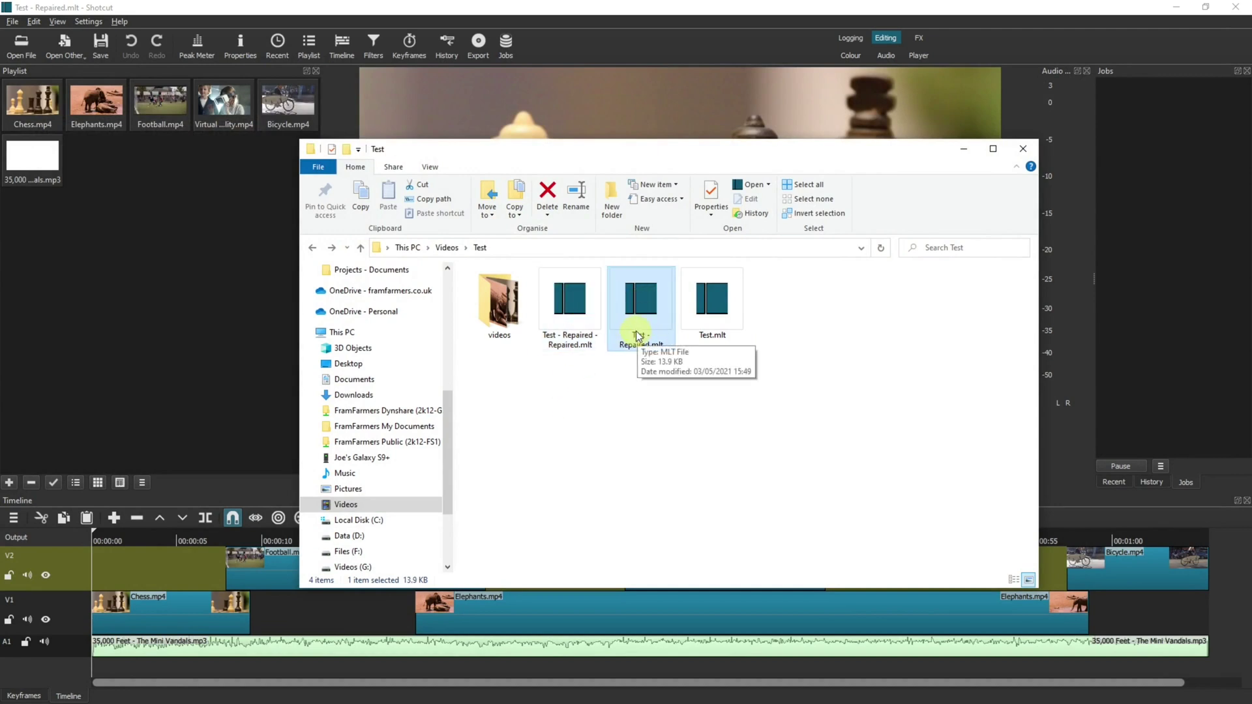
{"action": "left_click", "coordinate": [561, 340]}
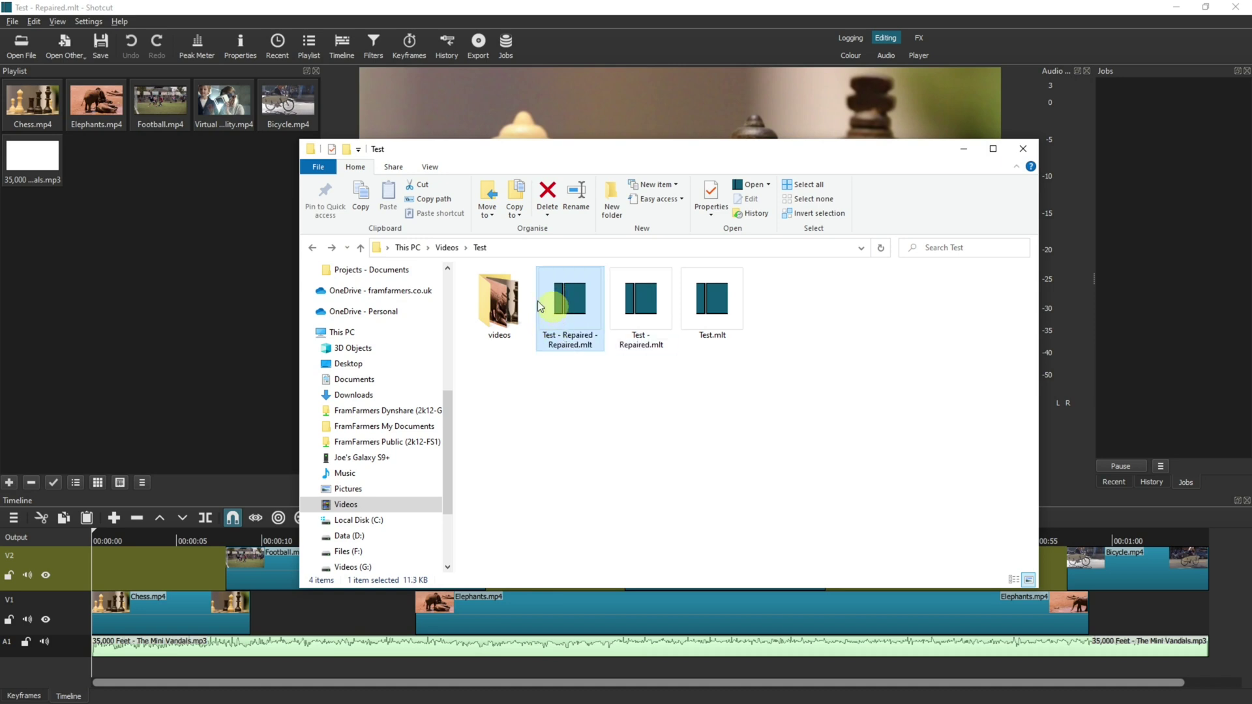
{"action": "left_click", "coordinate": [714, 304]}
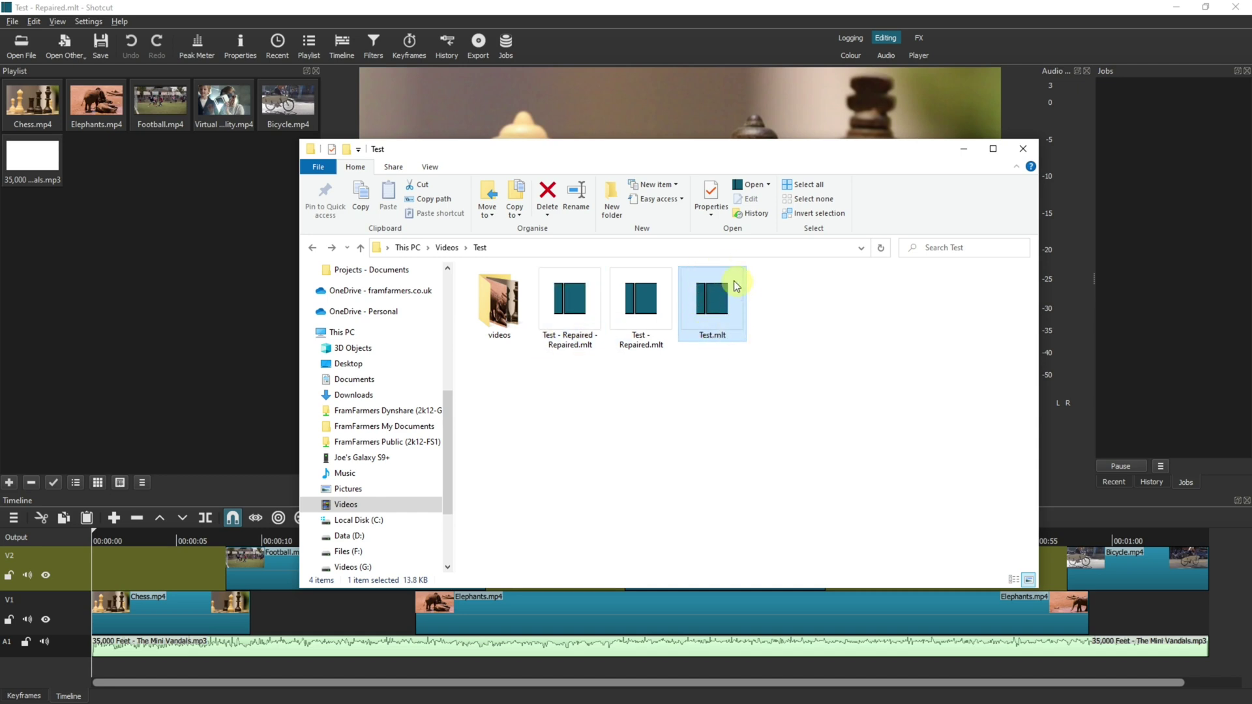
{"action": "left_click", "coordinate": [632, 319]}
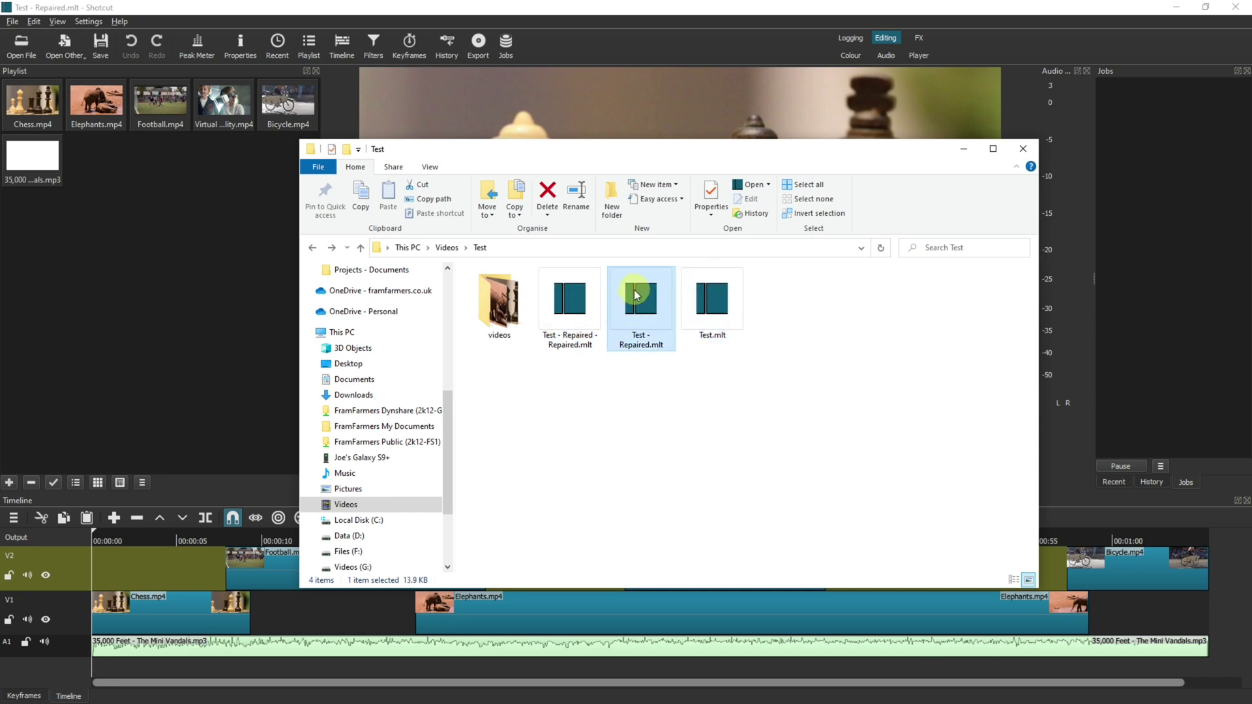
{"action": "left_click", "coordinate": [649, 315]}
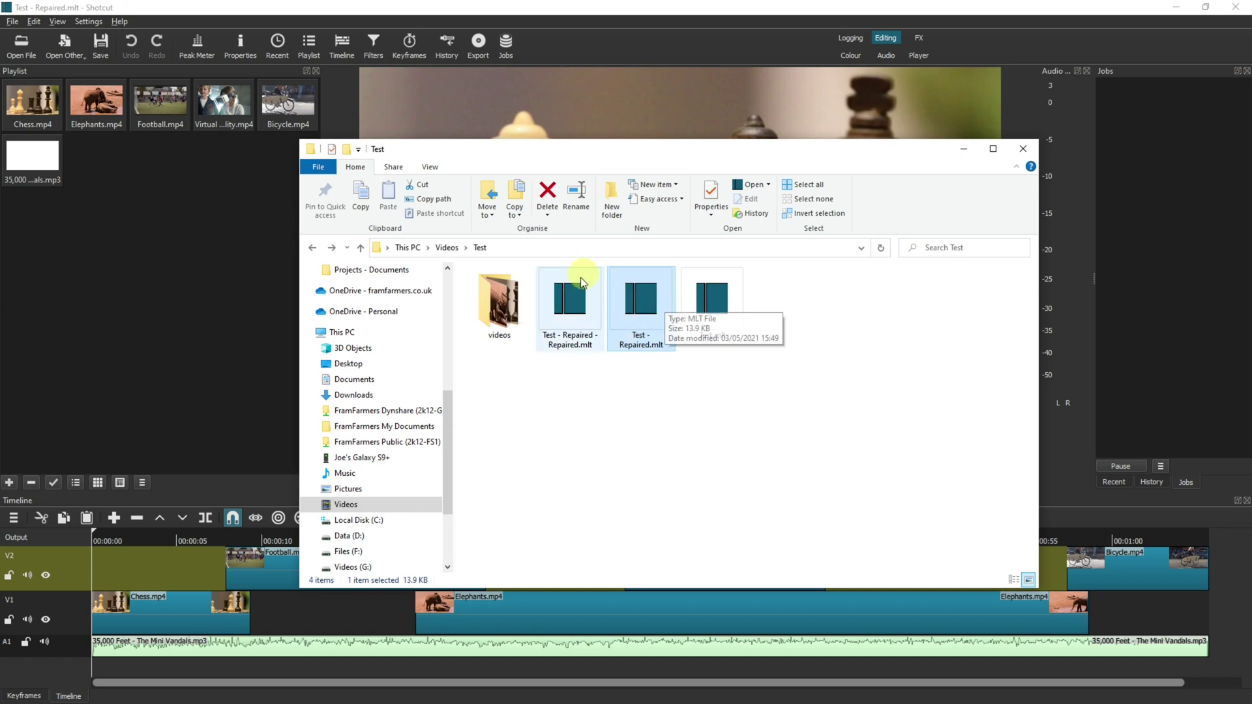
{"action": "left_click", "coordinate": [566, 298]}
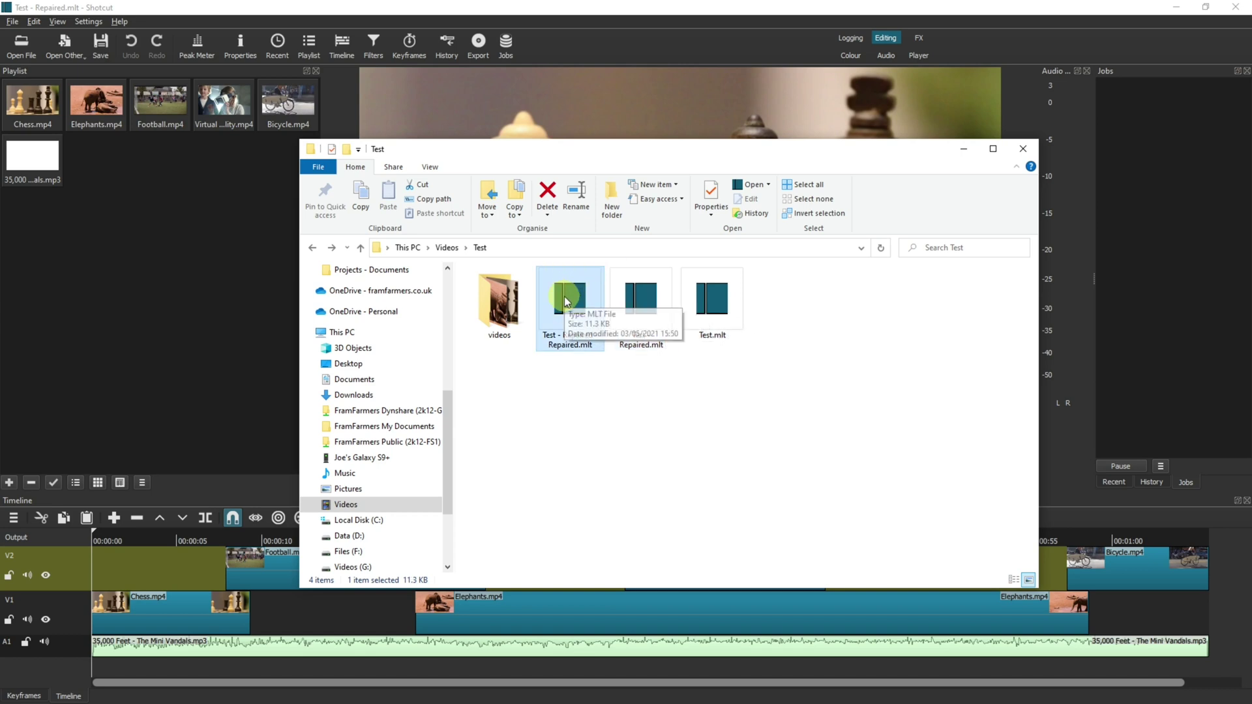
{"action": "left_click", "coordinate": [647, 287]}
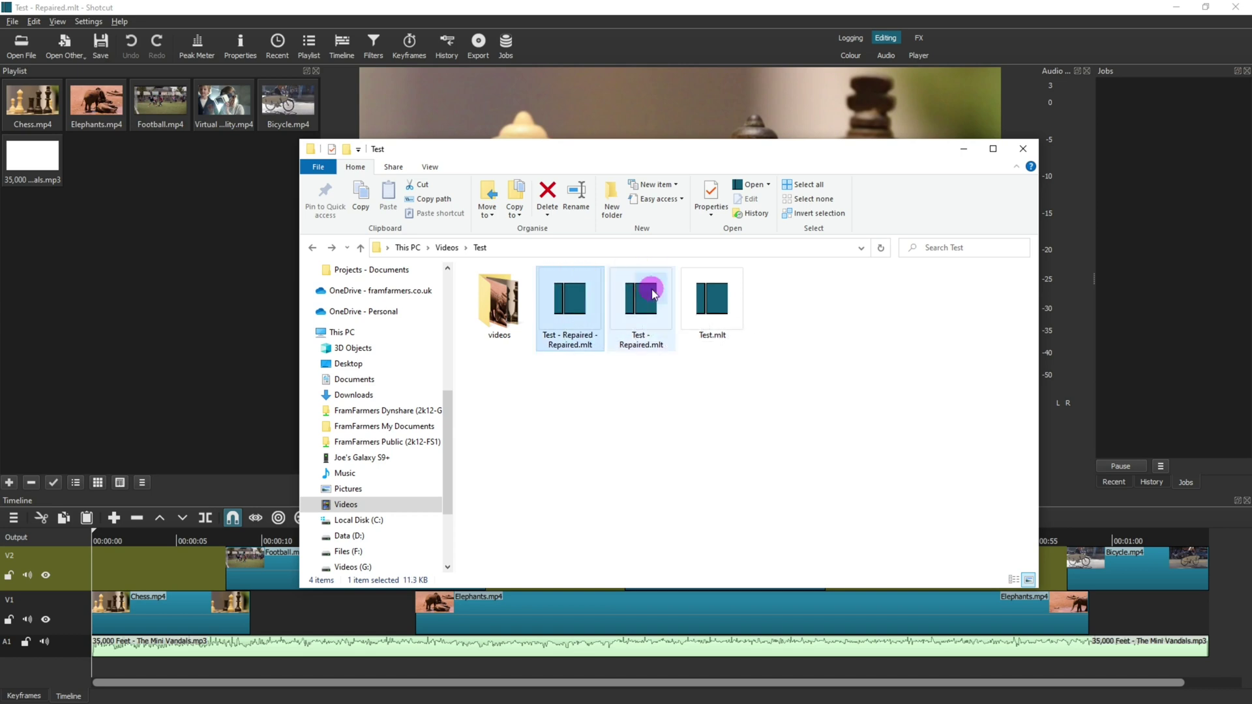
{"action": "left_click", "coordinate": [705, 294]}
{"action": "left_click", "coordinate": [656, 304]}
{"action": "left_click", "coordinate": [583, 311]}
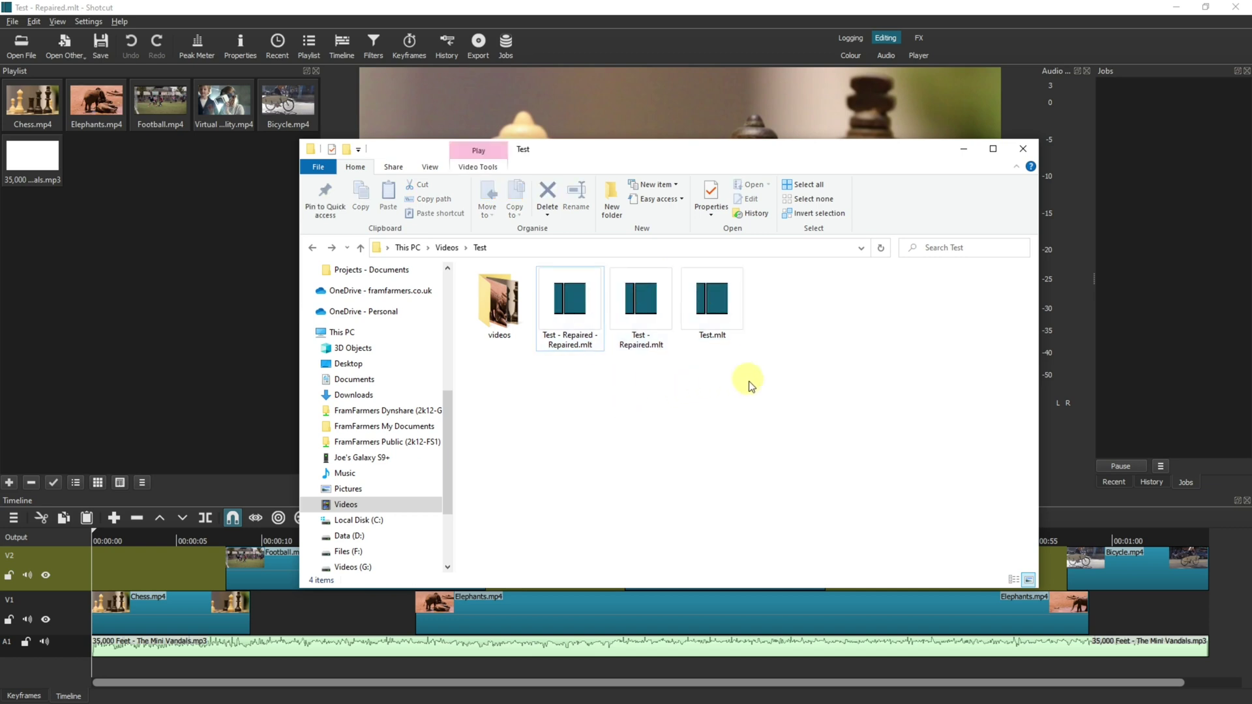
Step: Delete Test.mlt and Test - Repaired.mlt, renaming the repaired project to Test.mlt
{"action": "left_click_drag", "start_coordinate": [750, 382], "coordinate": [613, 329]}
{"action": "key", "text": "Delete"}
{"action": "left_click", "coordinate": [580, 344]}
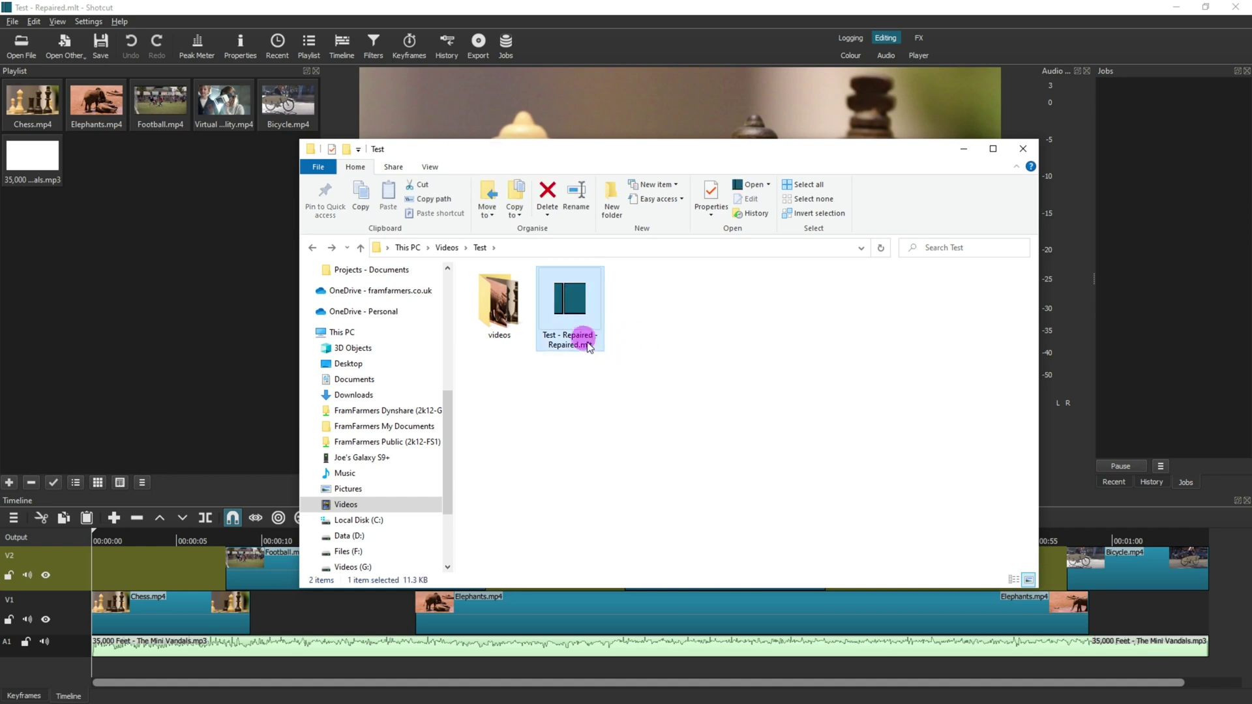
{"action": "left_click", "coordinate": [562, 345]}
{"action": "type", "text": "Test"}
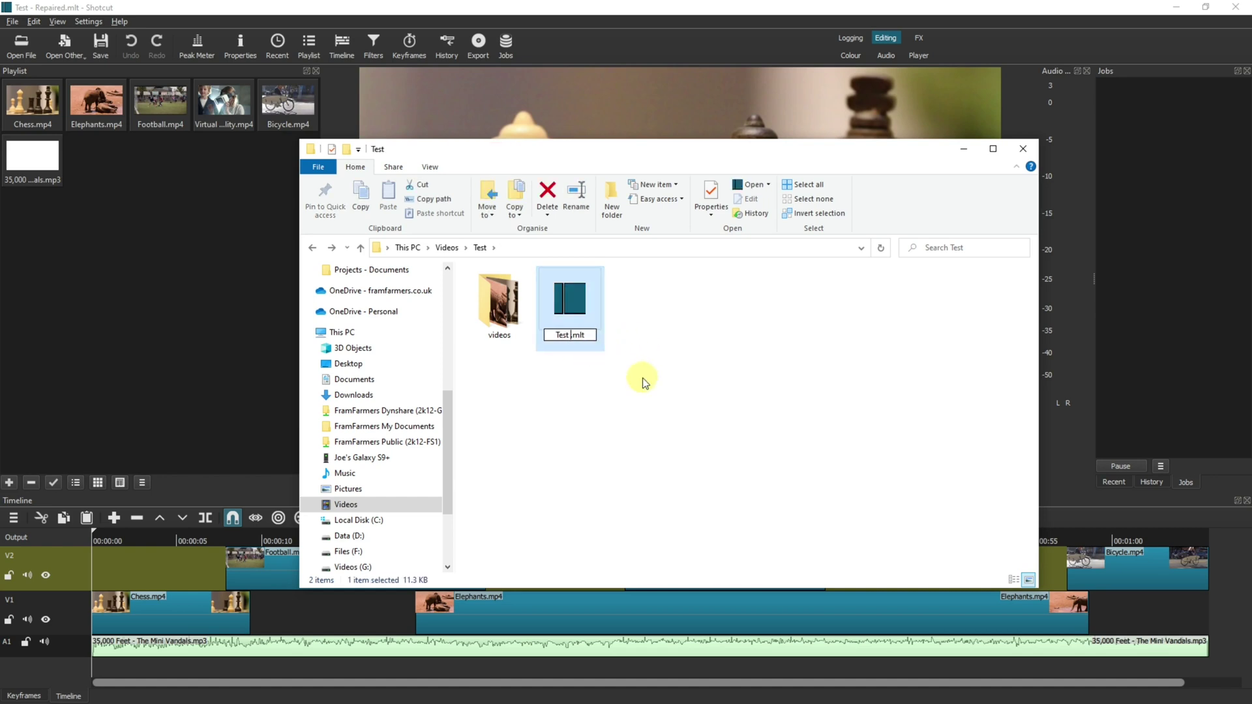
{"action": "key", "text": "Return"}
{"action": "left_click", "coordinate": [598, 406]}
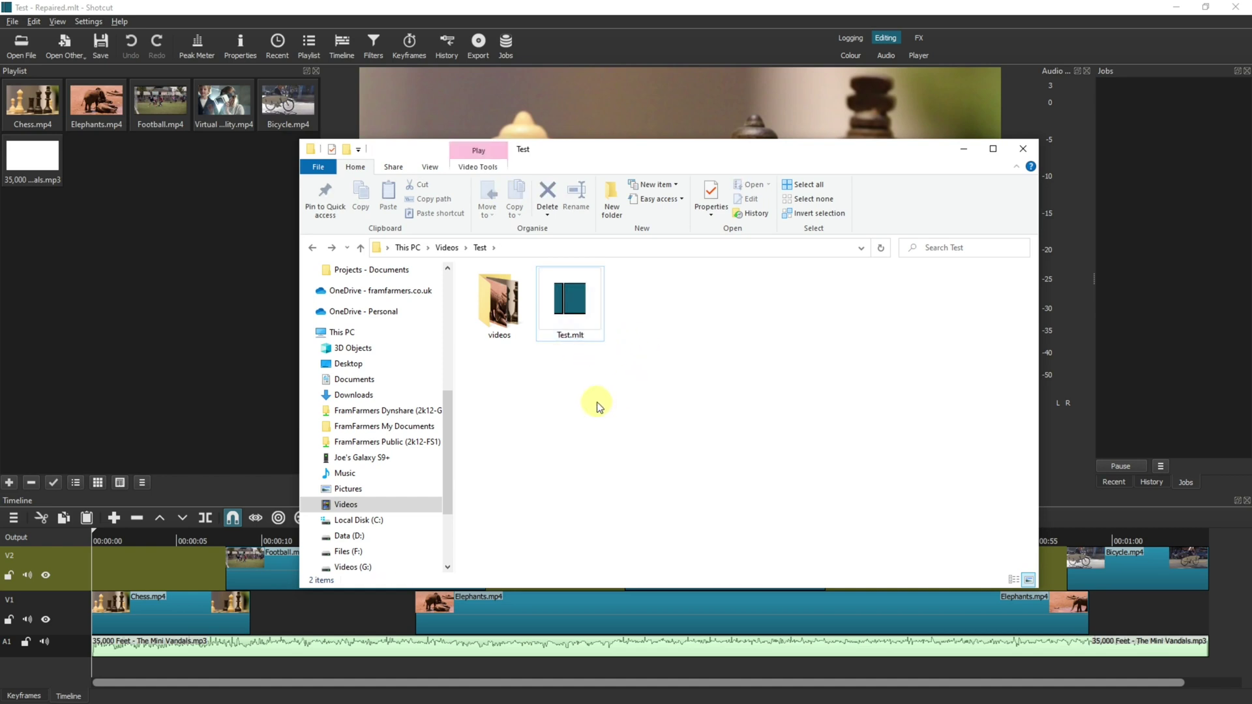